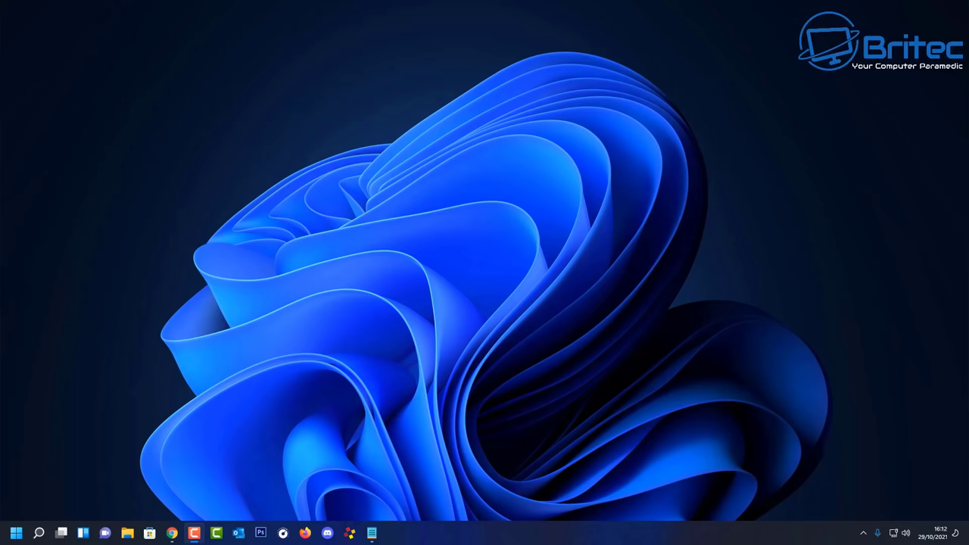
Look at the Gaming page in Windows Settings
click(16, 533)
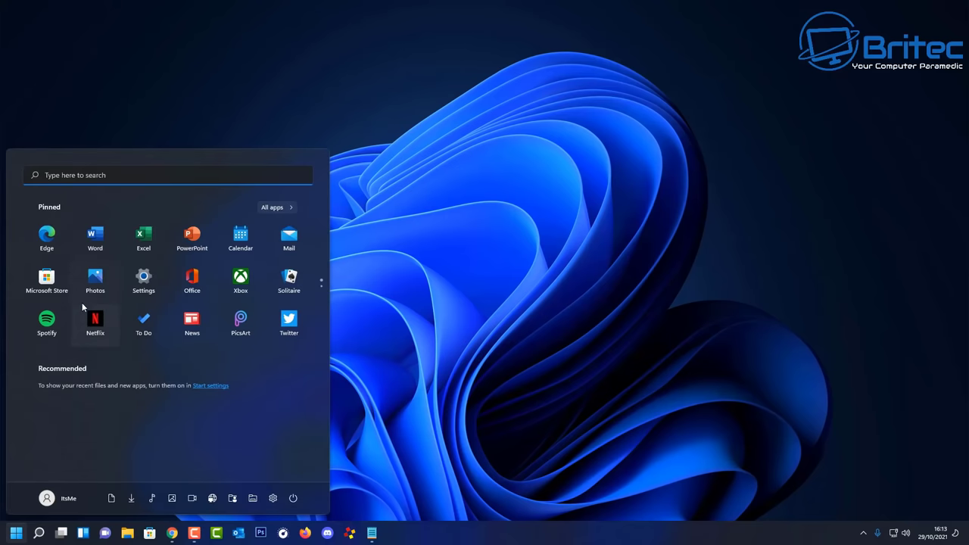
click(145, 281)
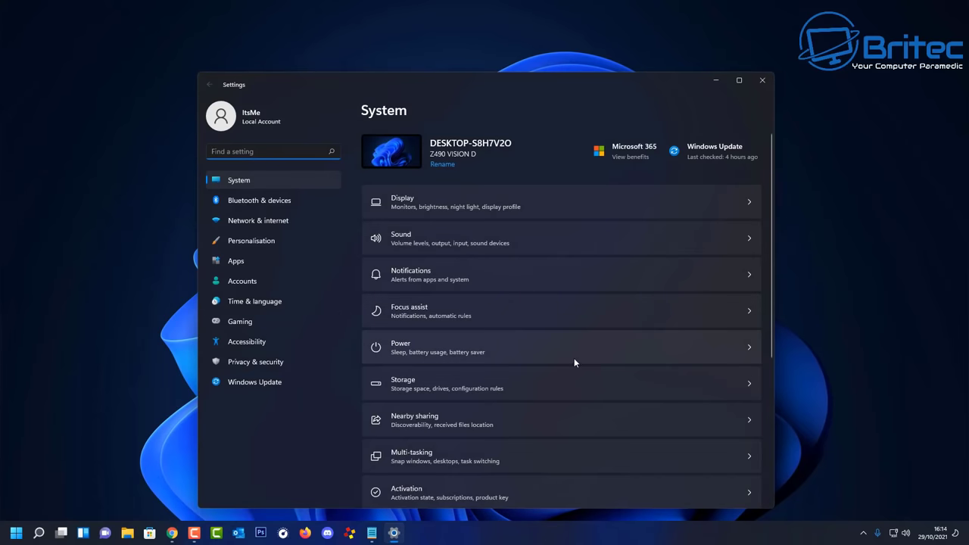
click(244, 322)
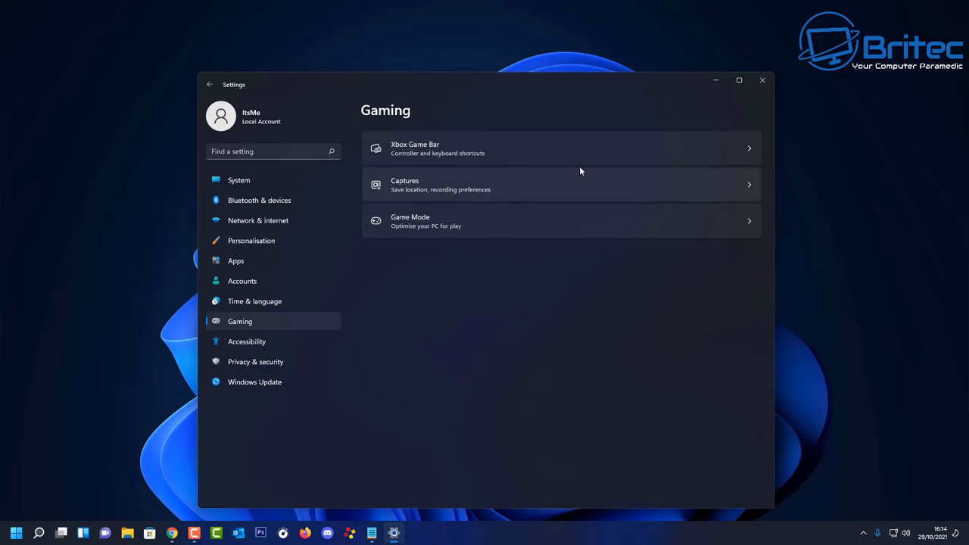
Close Settings and search Windows for regedit
click(762, 79)
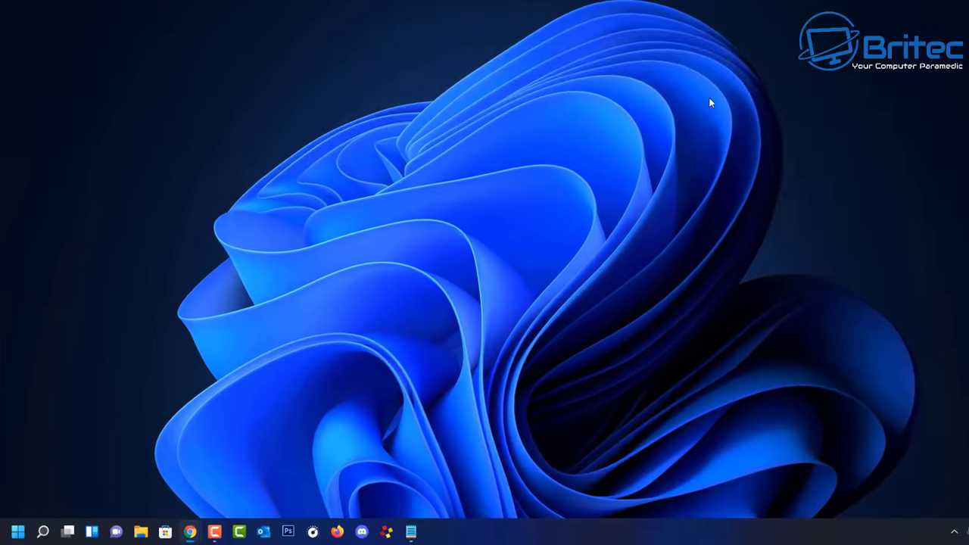
click(55, 529)
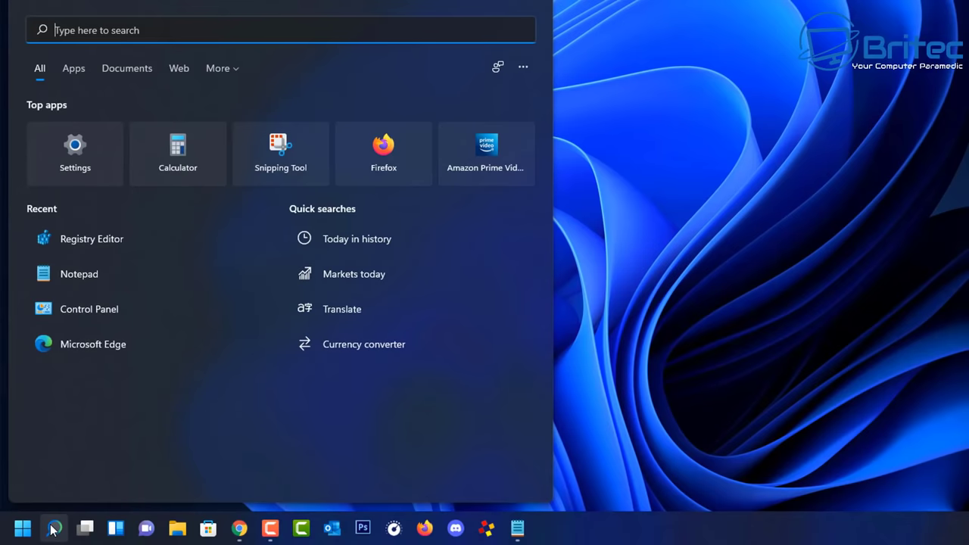
text(regedit)
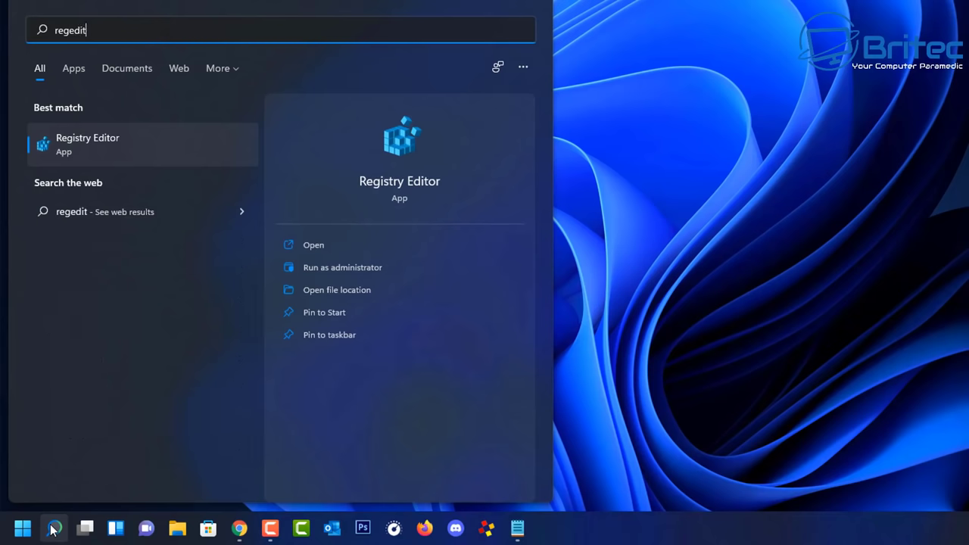
Launch Registry Editor and open HKEY_CURRENT_USER\System\GameConfigStore
click(87, 138)
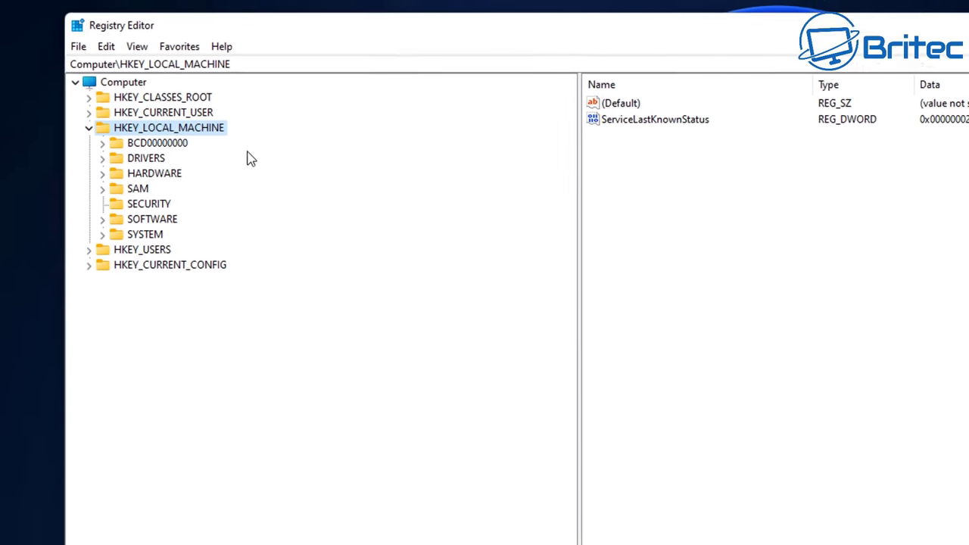
click(67, 156)
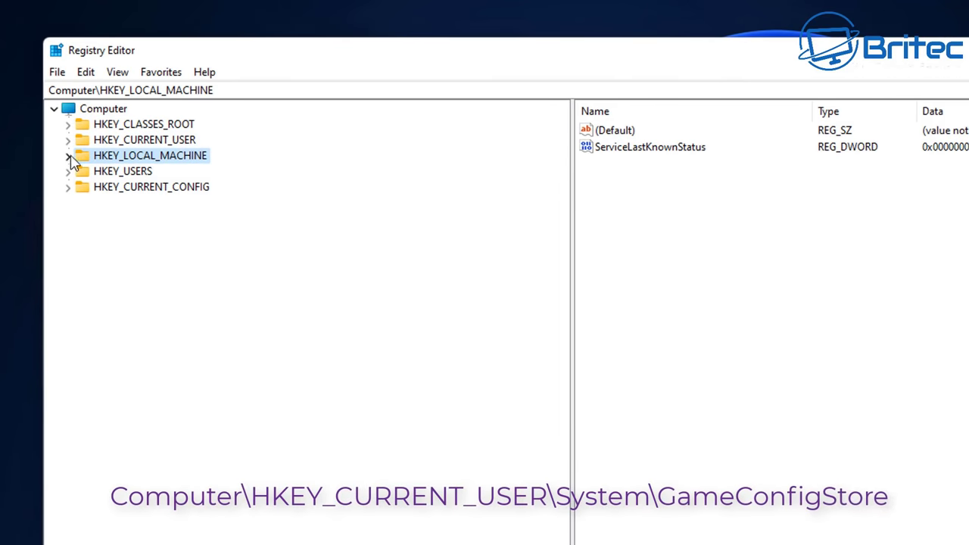
click(165, 144)
click(67, 140)
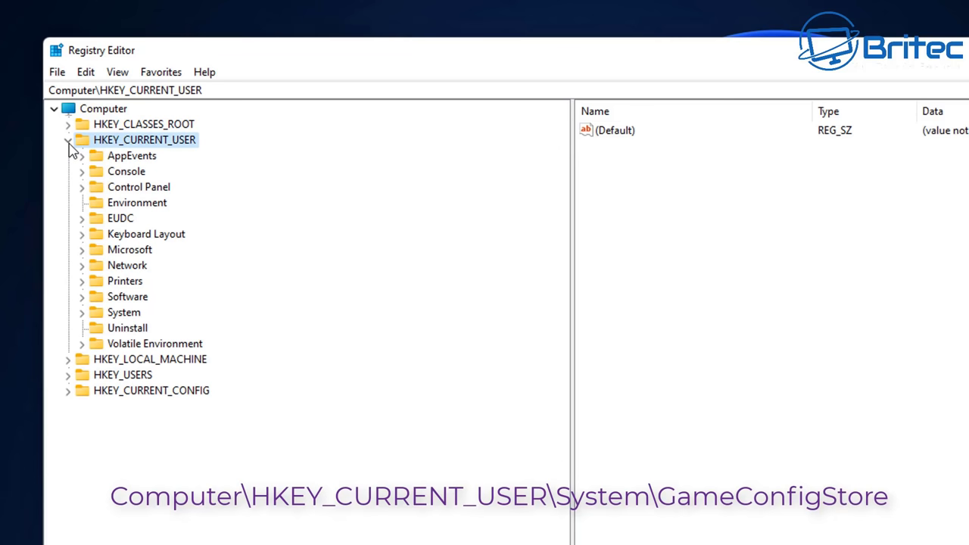
click(134, 315)
click(81, 314)
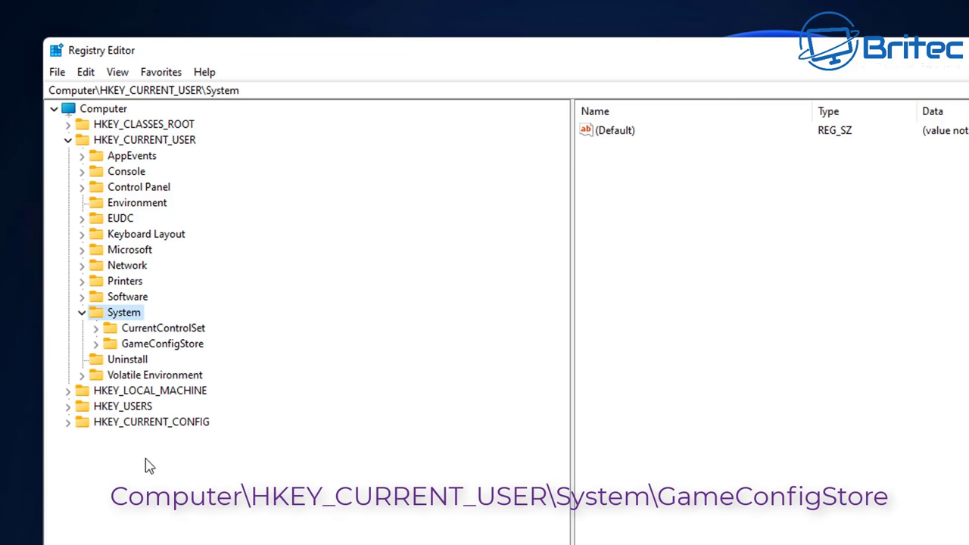
click(170, 351)
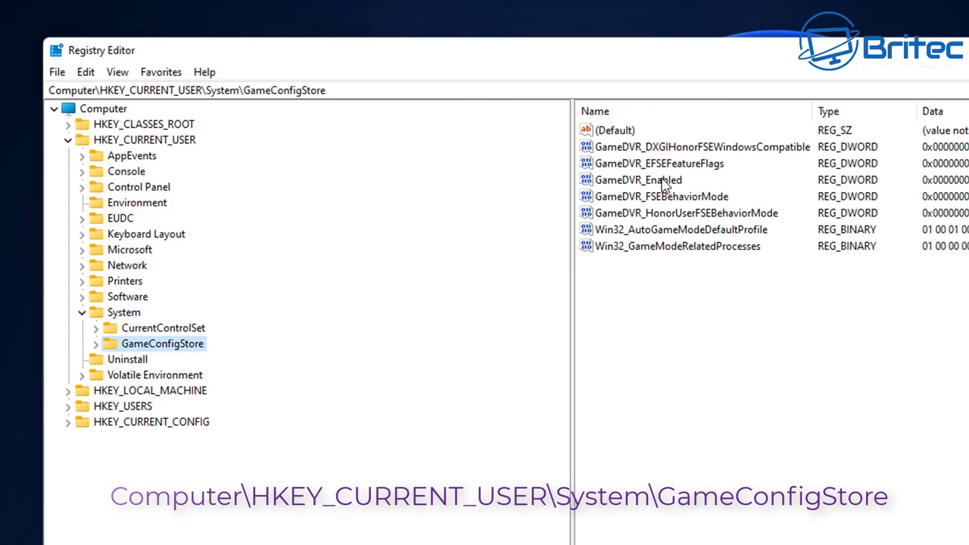
Change GameDVR_Enabled in GameConfigStore from 1 to 0
click(619, 181)
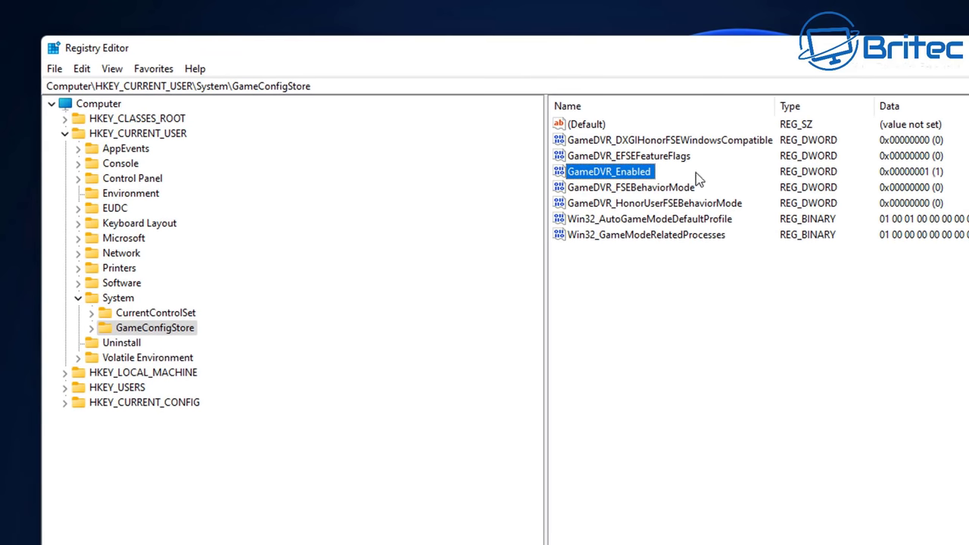
double_click(638, 181)
drag(292, 130, 732, 264)
click(602, 343)
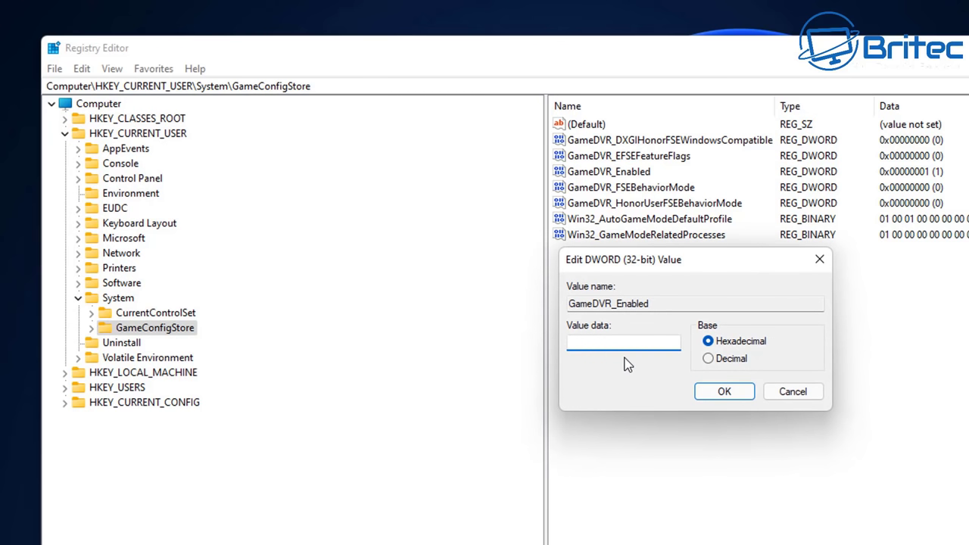
click(727, 392)
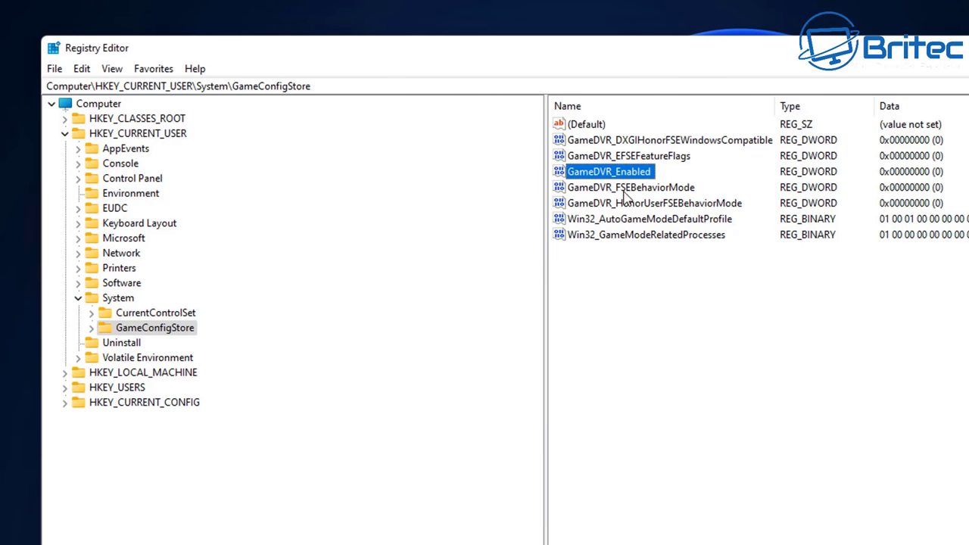
click(631, 272)
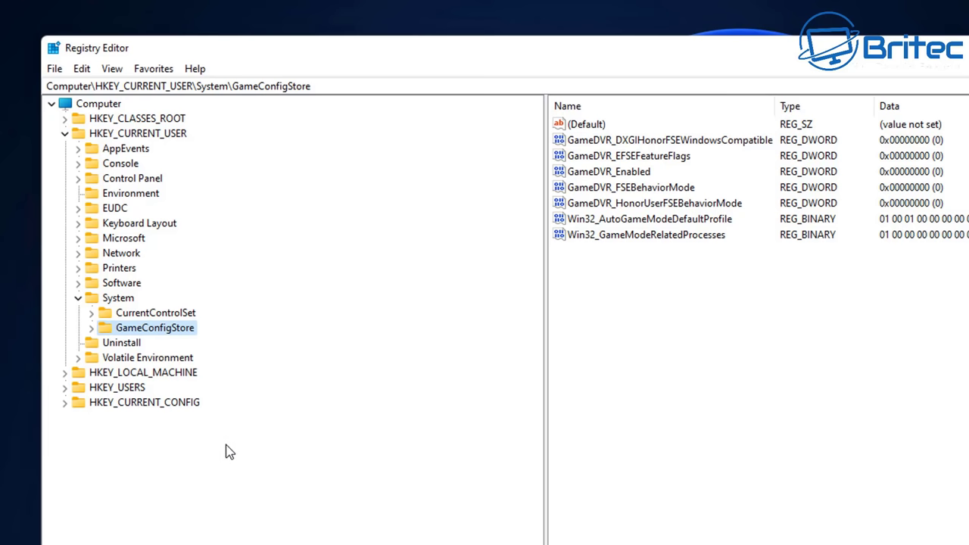
Set GameDVR_FSEBehaviorMode's value data to 2
click(650, 188)
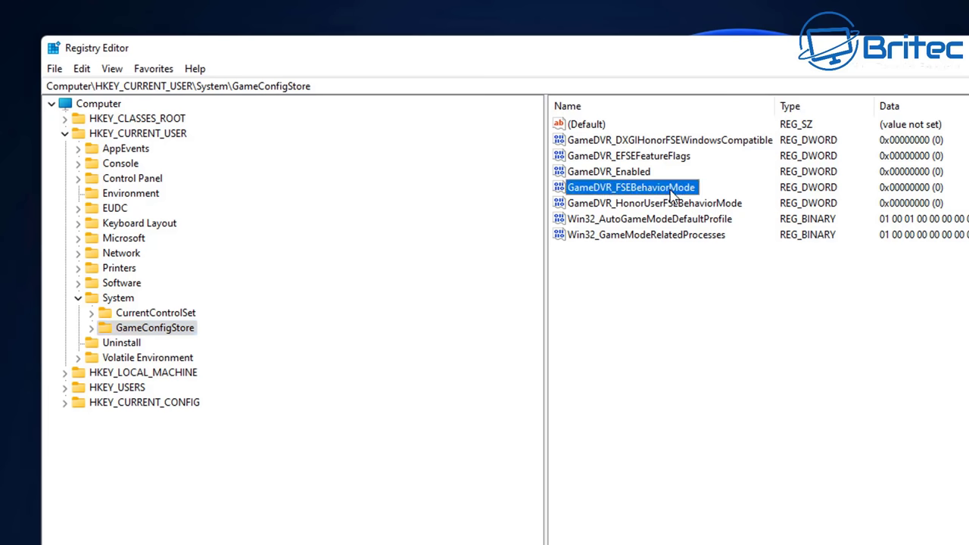
double_click(671, 190)
drag(318, 130, 745, 272)
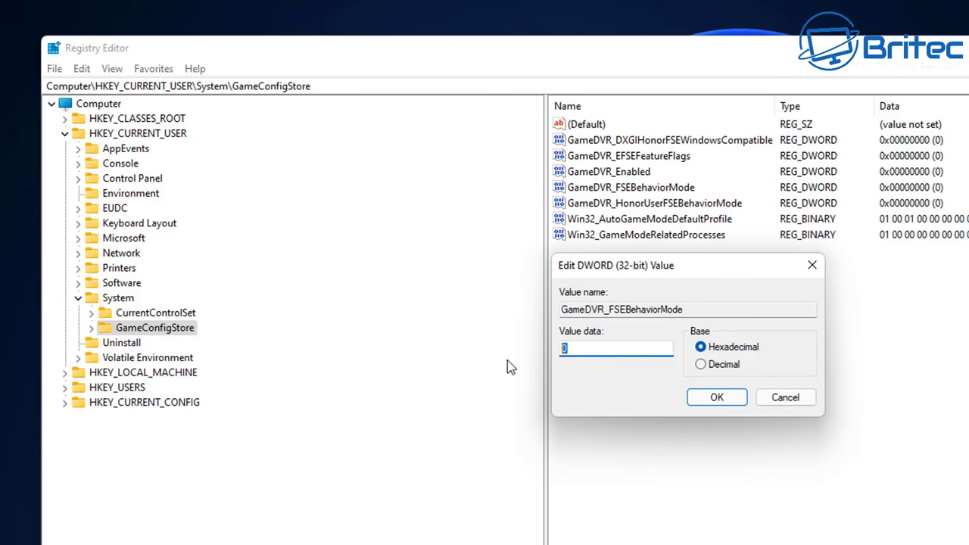
text(2)
click(718, 400)
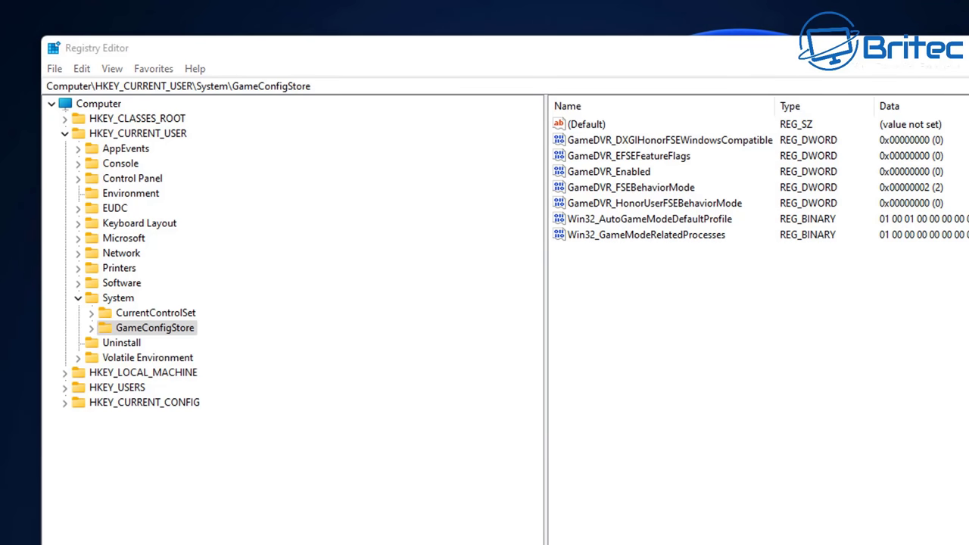
Collapse HKEY_CURRENT_USER and expand HKEY_LOCAL_MACHINE\SOFTWARE\Microsoft
click(76, 299)
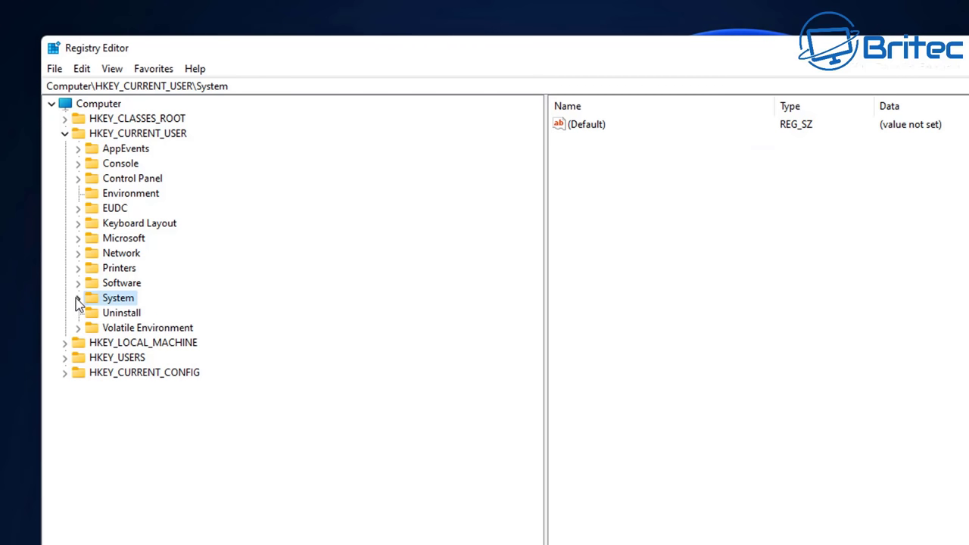
click(65, 134)
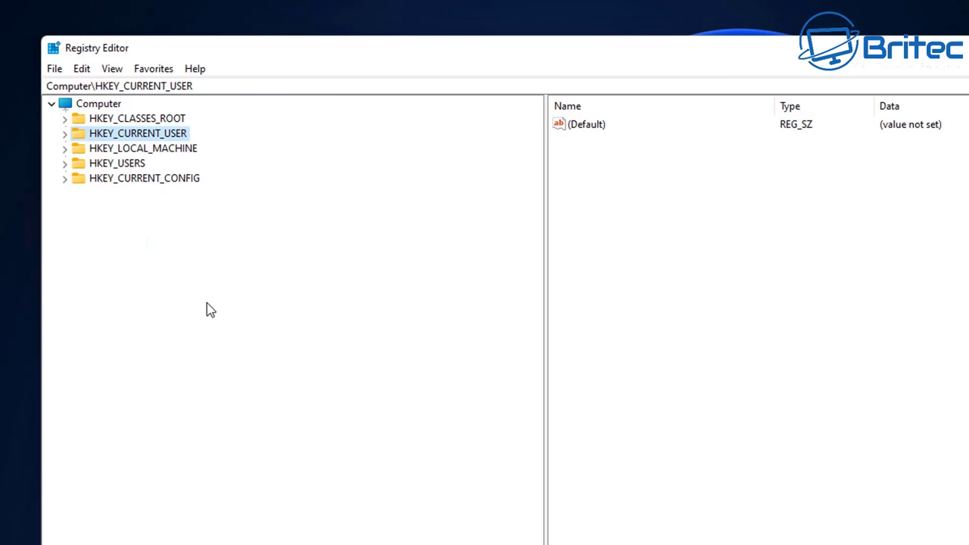
click(172, 148)
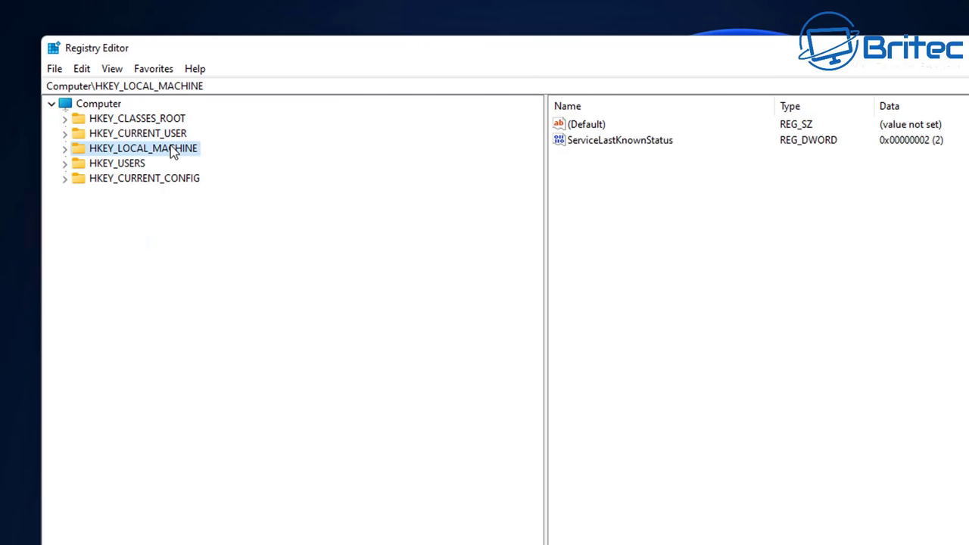
click(65, 149)
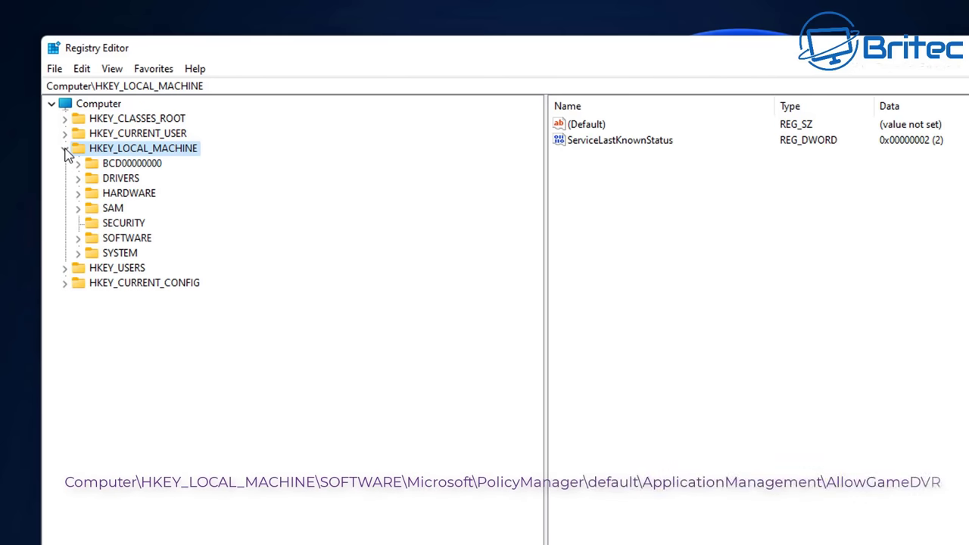
click(127, 239)
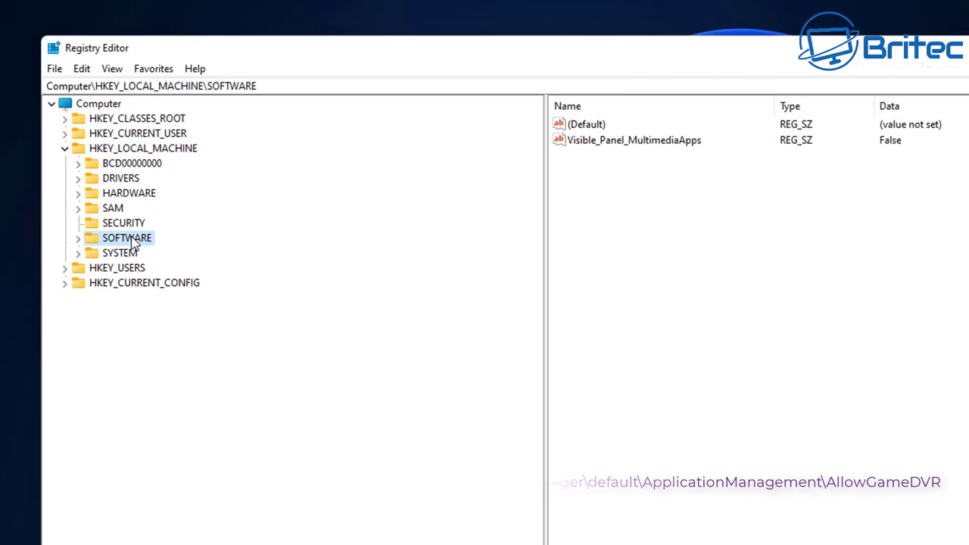
click(78, 239)
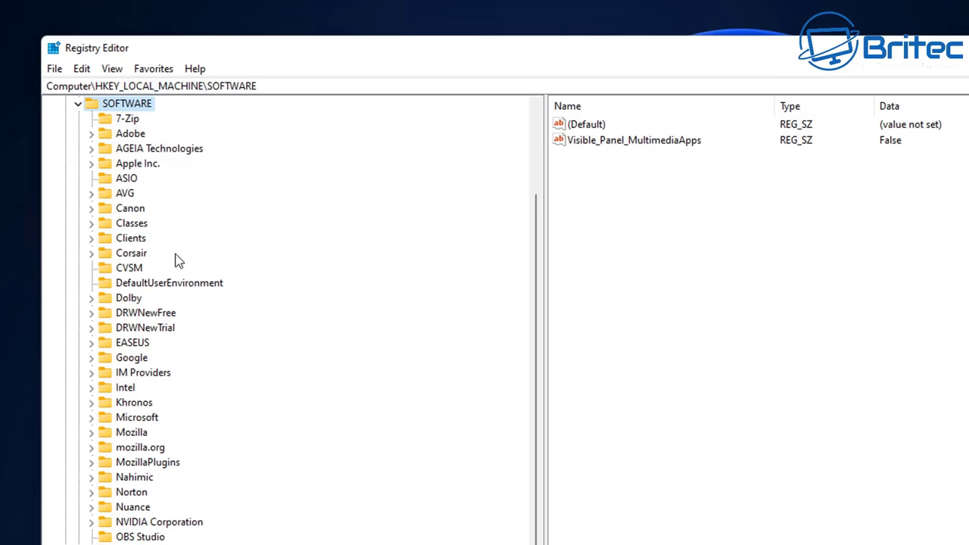
click(137, 418)
click(91, 418)
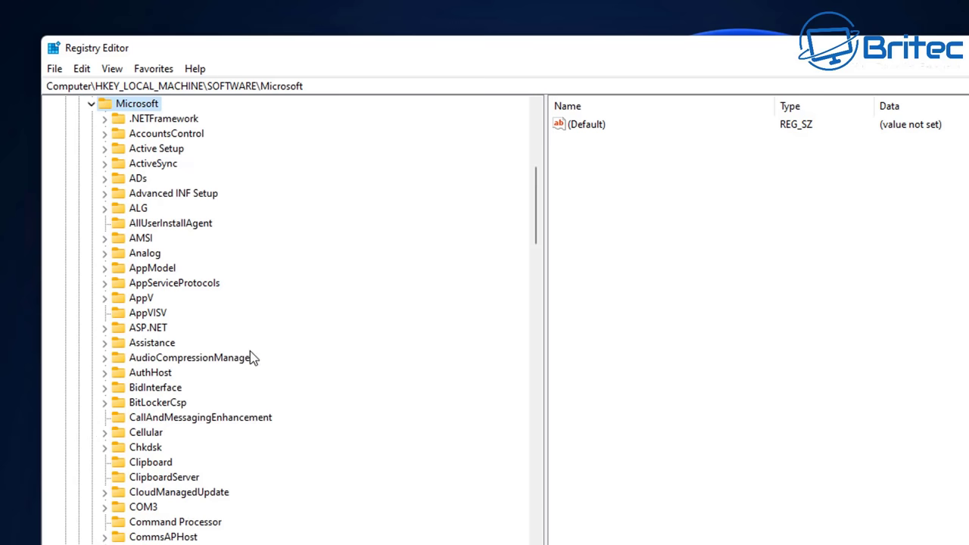
Expand the PolicyManager key and its default subkey
scroll(209, 439, down, 20)
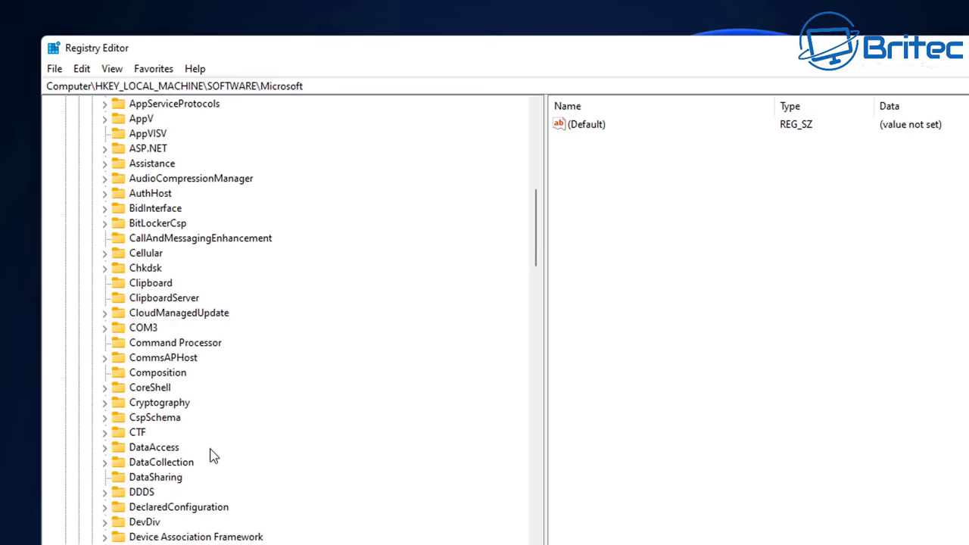
scroll(214, 454, down, 17)
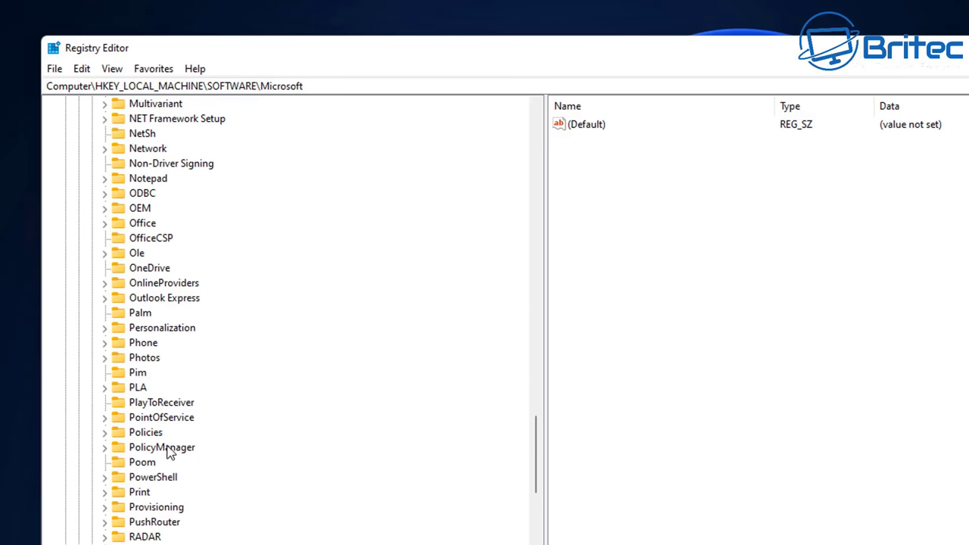
click(168, 448)
scroll(219, 463, down, 4)
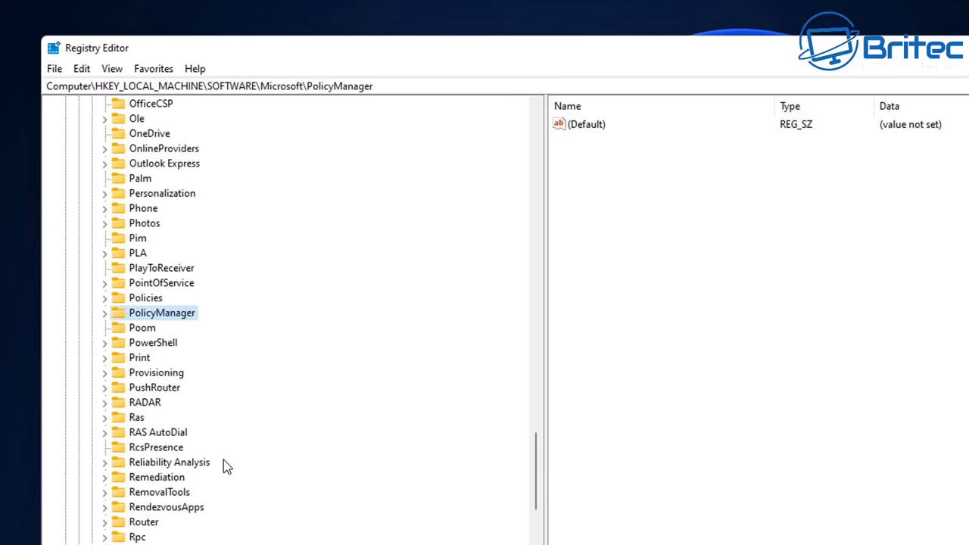
click(105, 269)
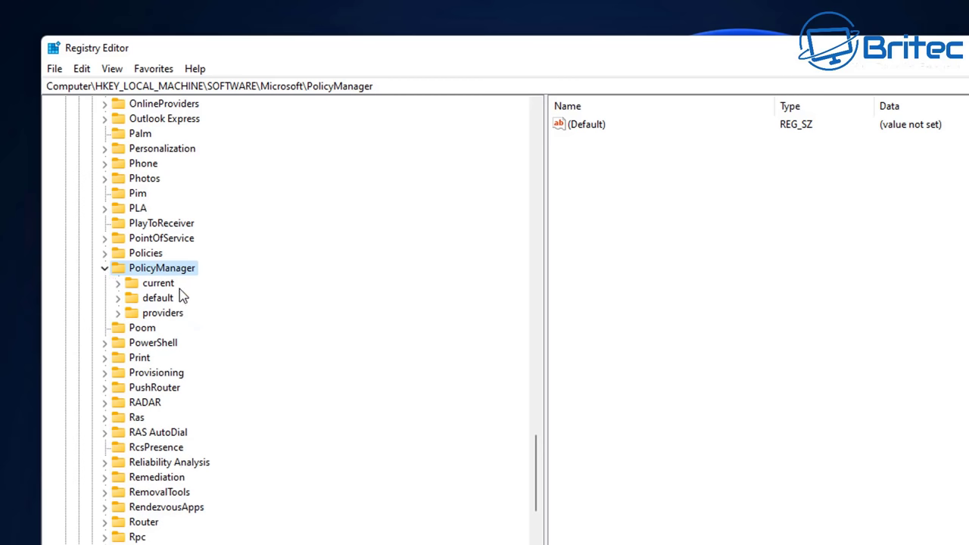
click(162, 300)
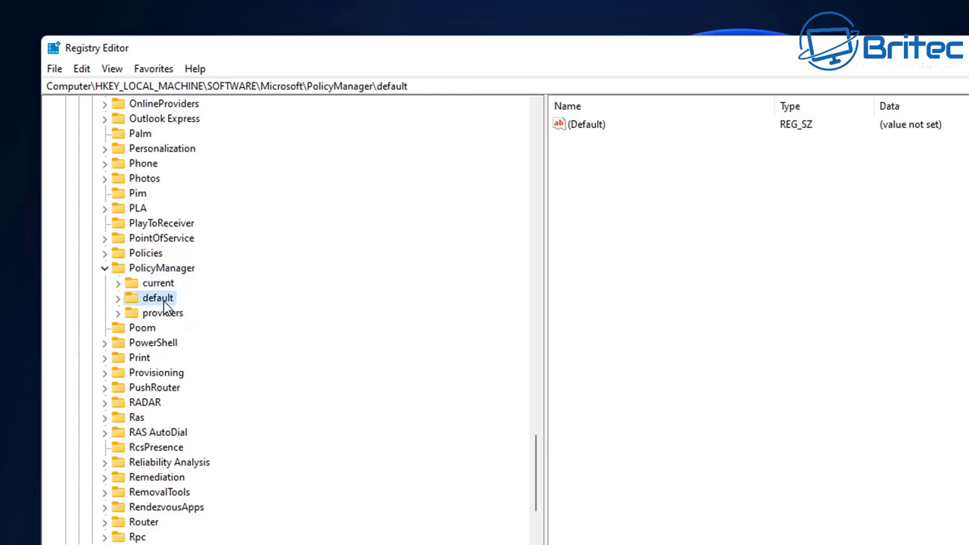
click(118, 299)
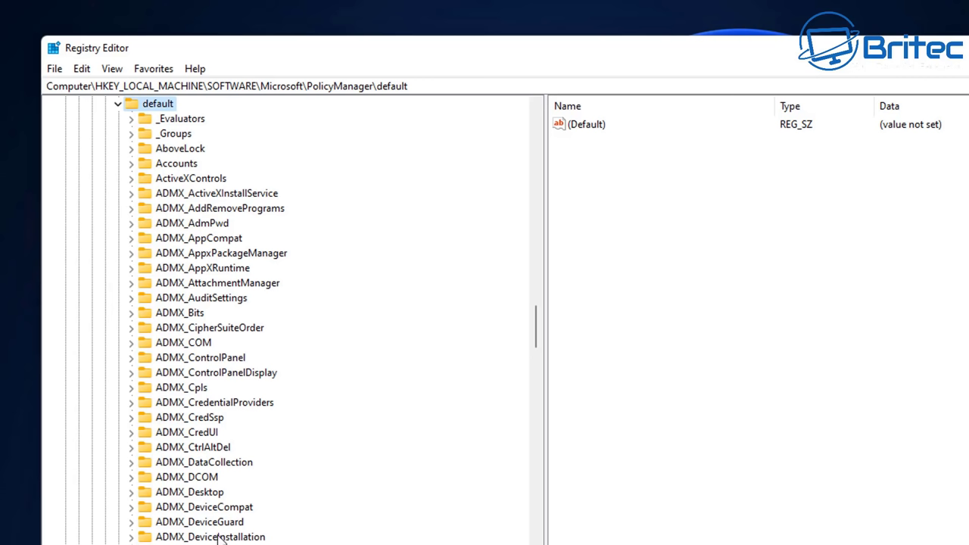
Open ApplicationManagement\AllowGameDVR and select its 'value' entry, which holds 1
scroll(219, 537, down, 20)
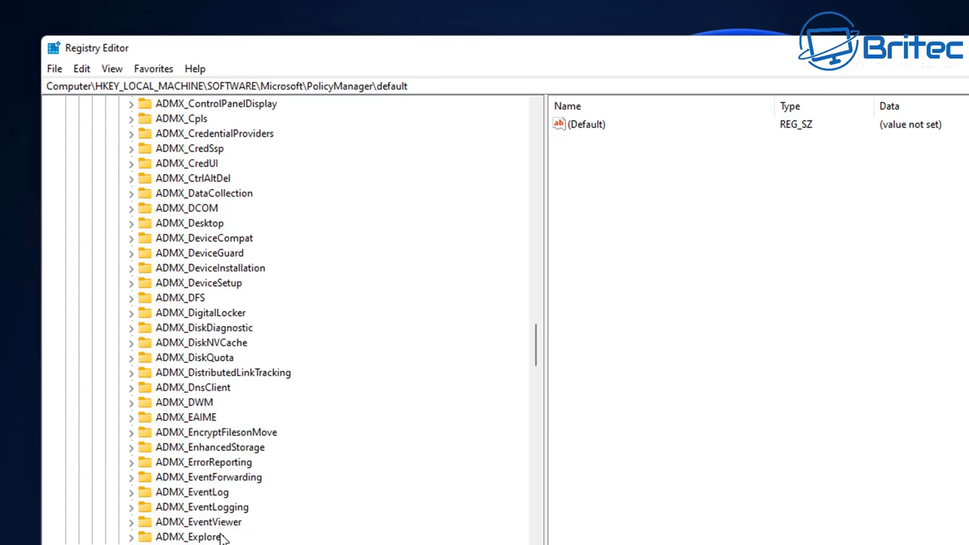
scroll(223, 536, down, 6)
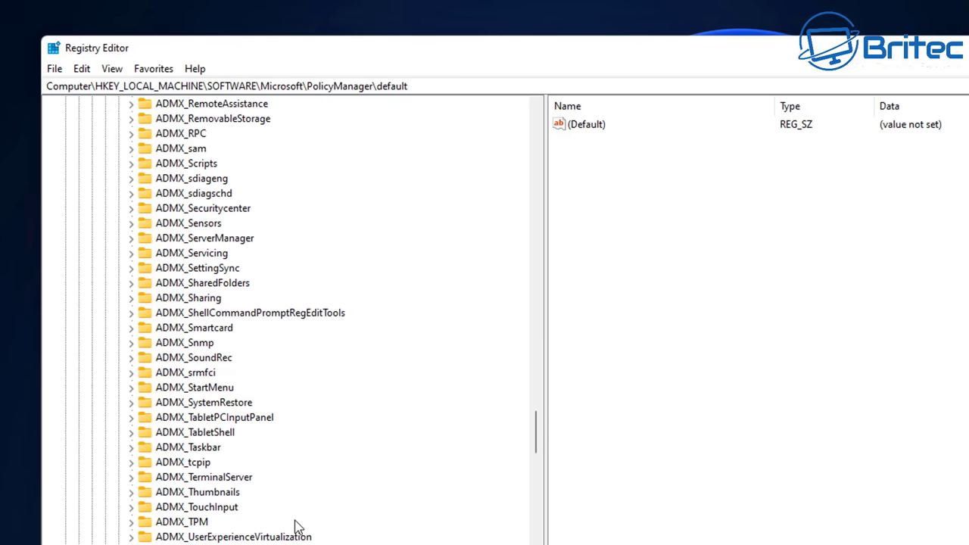
drag(541, 439, 537, 490)
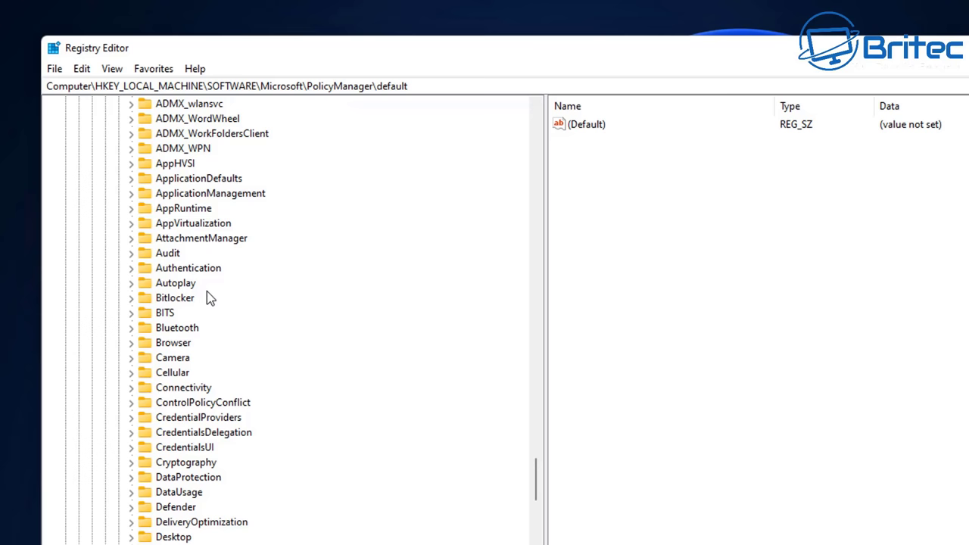
click(232, 198)
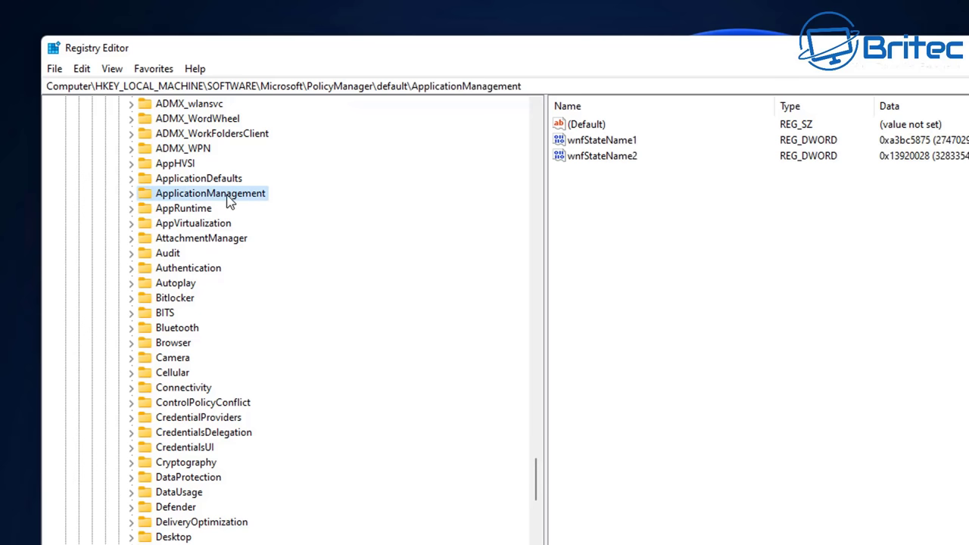
click(132, 196)
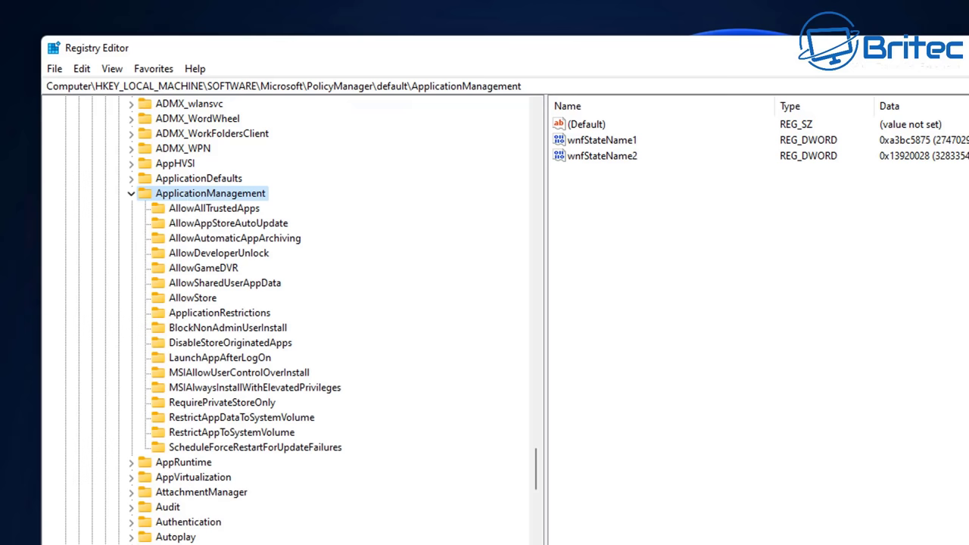
click(203, 269)
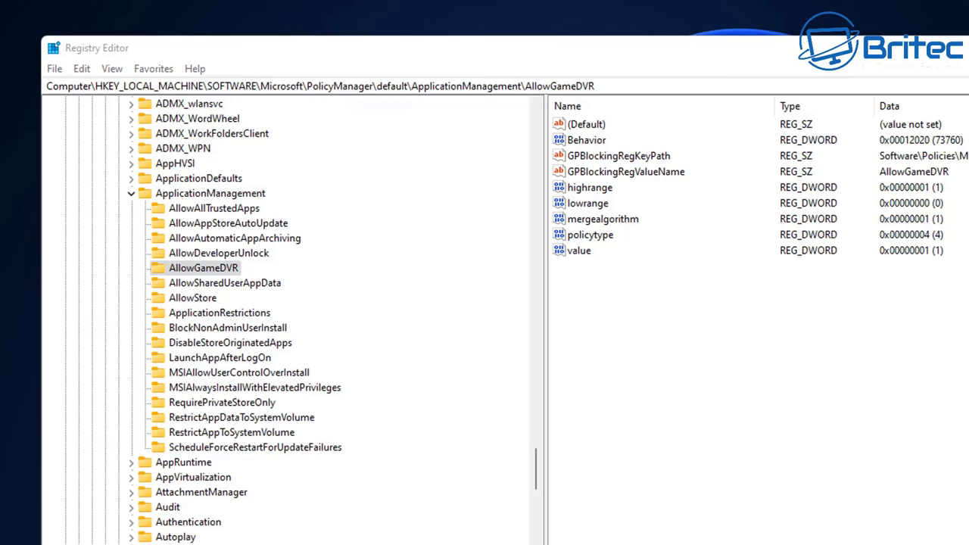
click(226, 273)
click(577, 253)
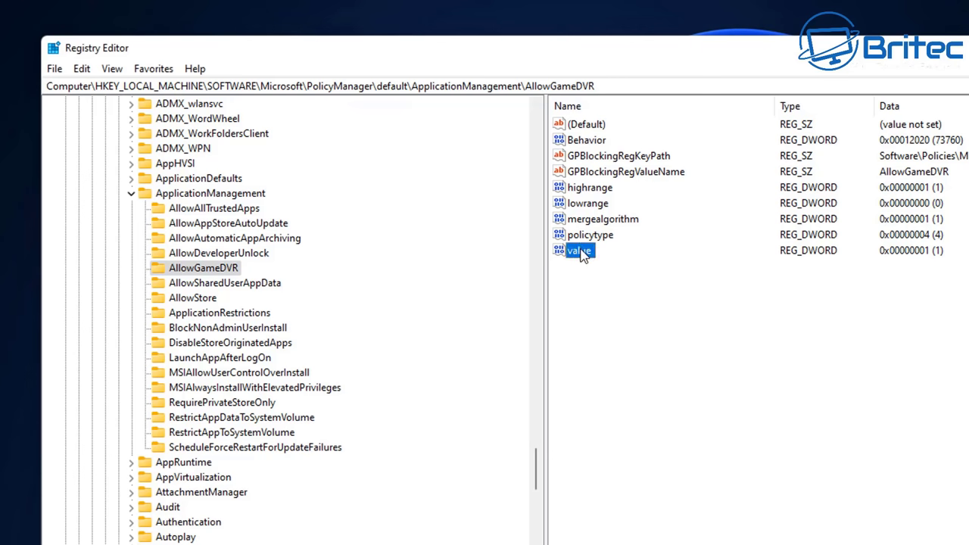
Change AllowGameDVR's 'value' entry from 1 to 0
double_click(581, 255)
drag(233, 126, 700, 281)
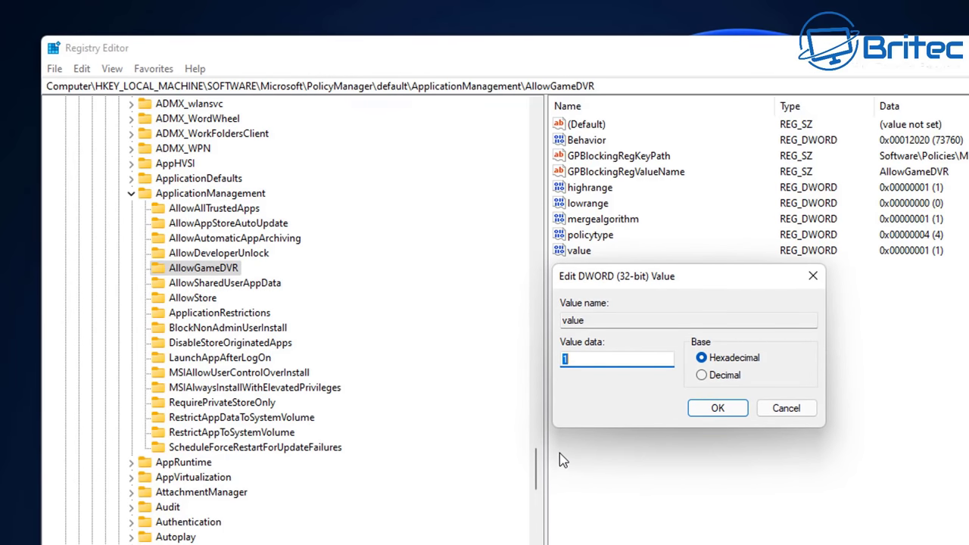
click(583, 358)
text(0)
click(719, 409)
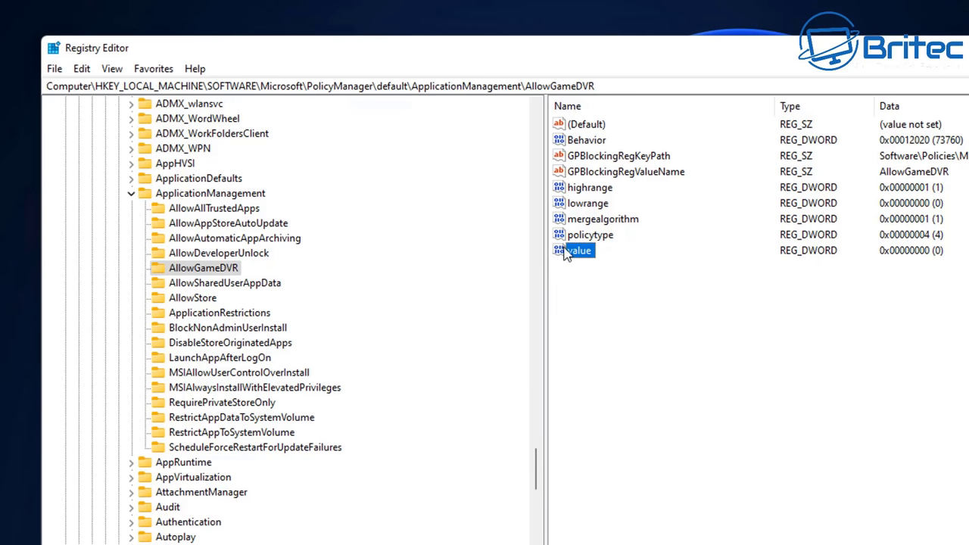
click(656, 290)
Collapse the tree from ApplicationManagement back up to HKEY_LOCAL_MACHINE
click(131, 193)
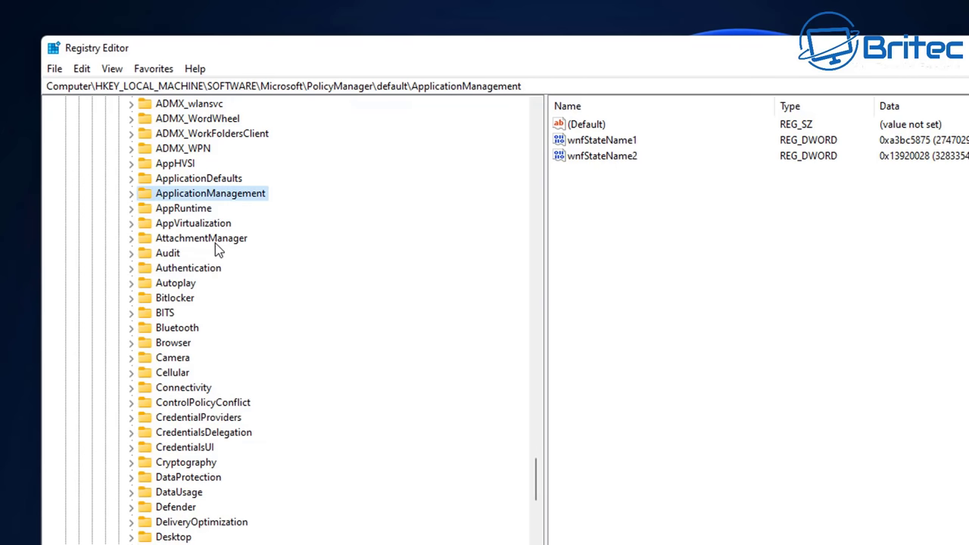
scroll(216, 246, up, 11)
drag(536, 444, 550, 314)
click(118, 402)
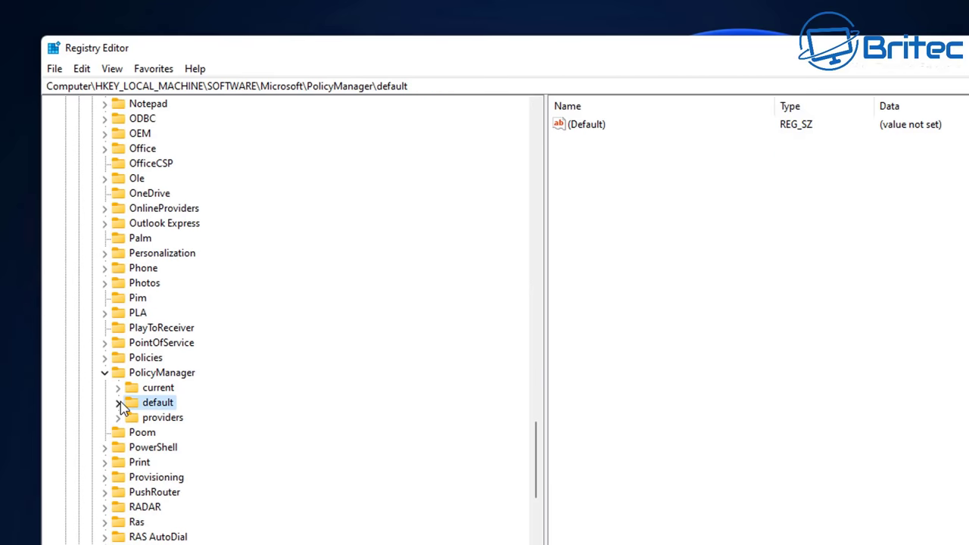
click(104, 372)
drag(537, 465, 584, 155)
click(91, 537)
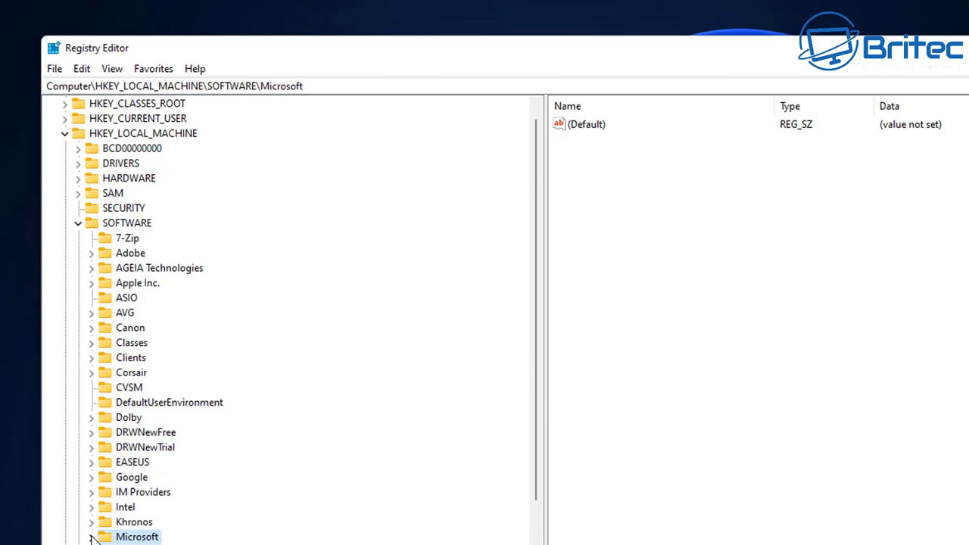
click(78, 223)
click(65, 148)
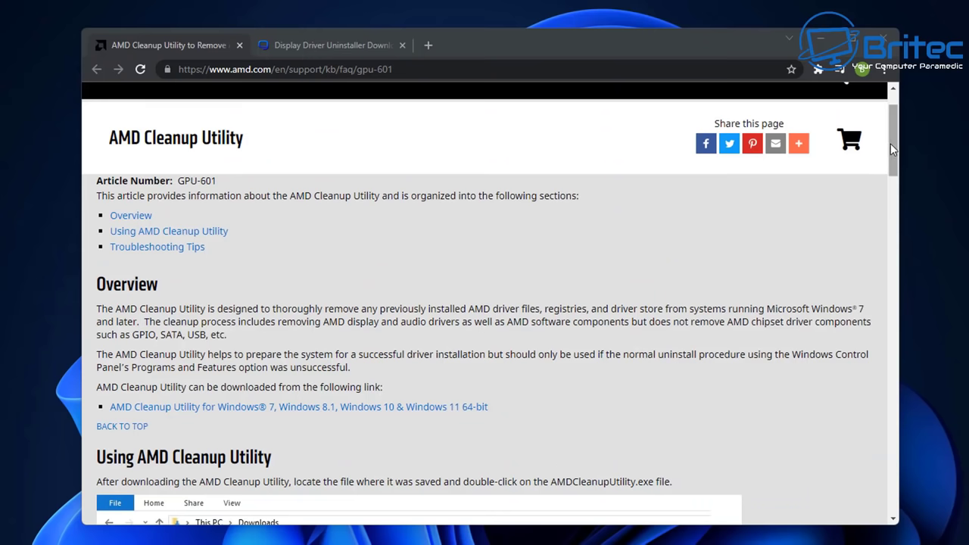
Read through AMD's Cleanup Utility article, then go to Guru3D's Display Driver Uninstaller page
drag(891, 143, 901, 197)
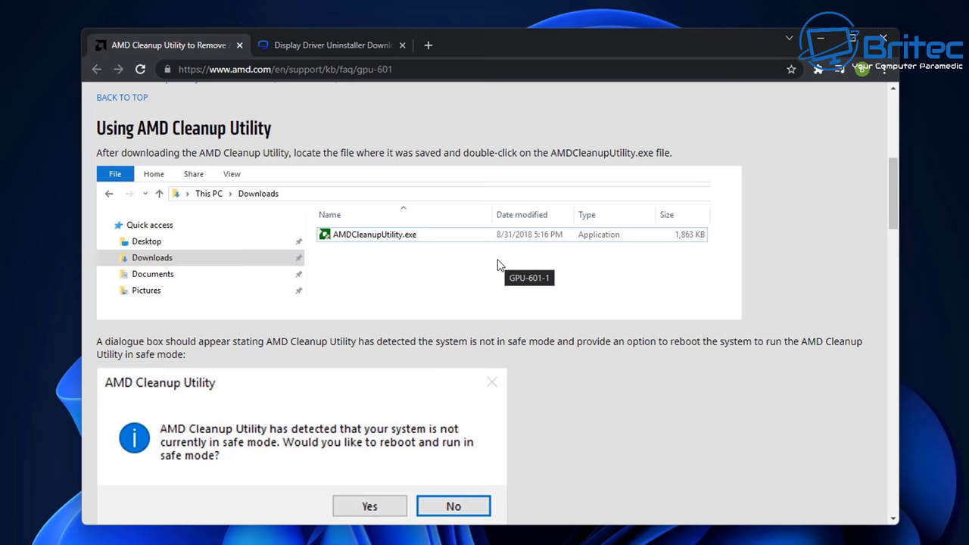
scroll(498, 265, down, 1)
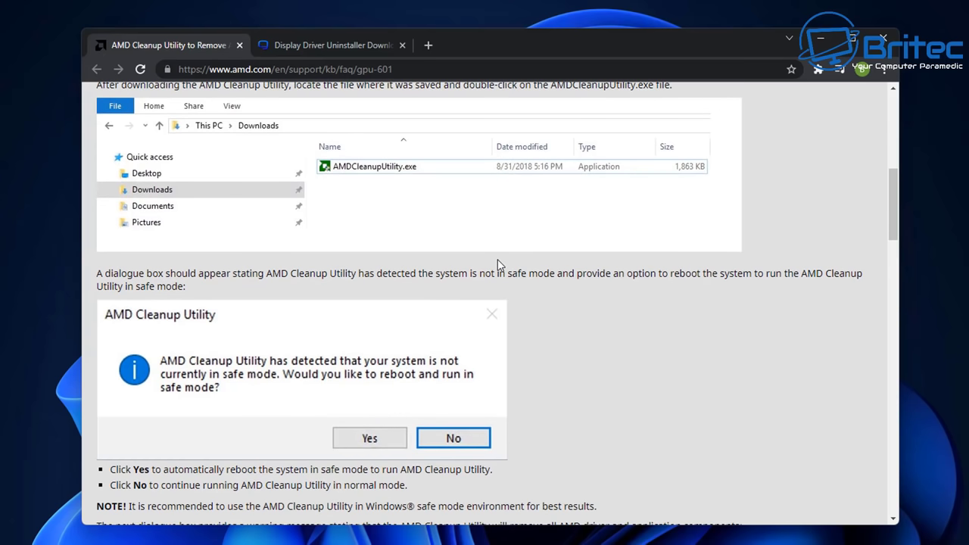
scroll(498, 265, down, 1)
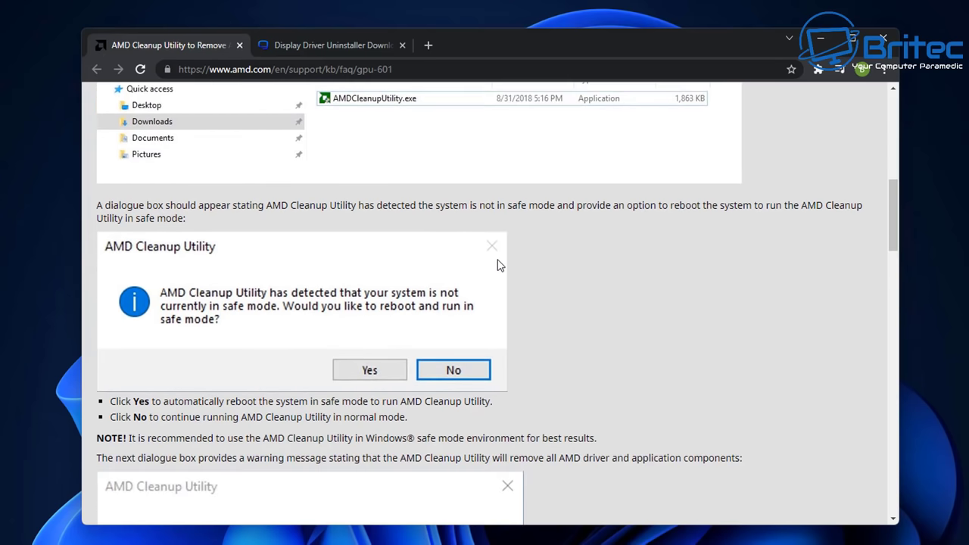
click(338, 45)
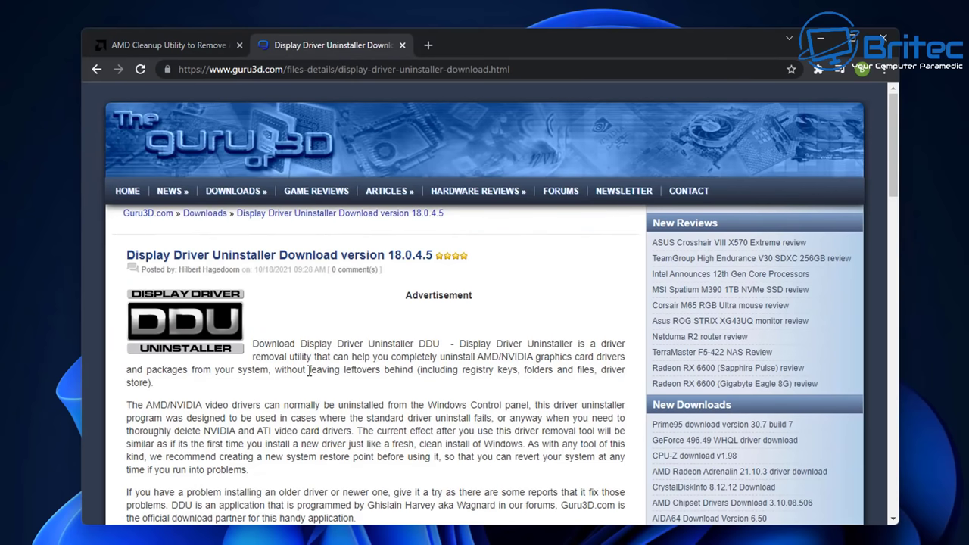
scroll(597, 339, down, 3)
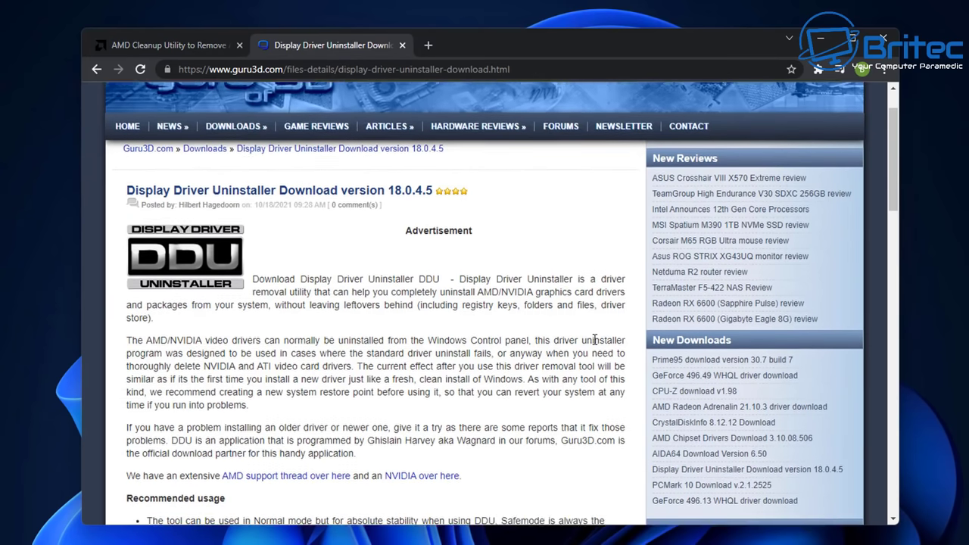
scroll(594, 340, down, 2)
scroll(594, 343, down, 4)
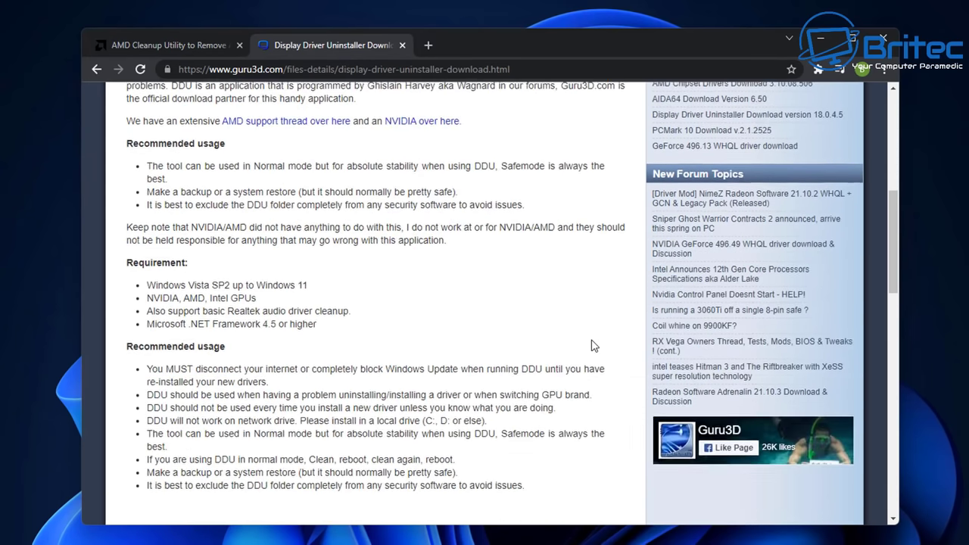
scroll(593, 345, down, 3)
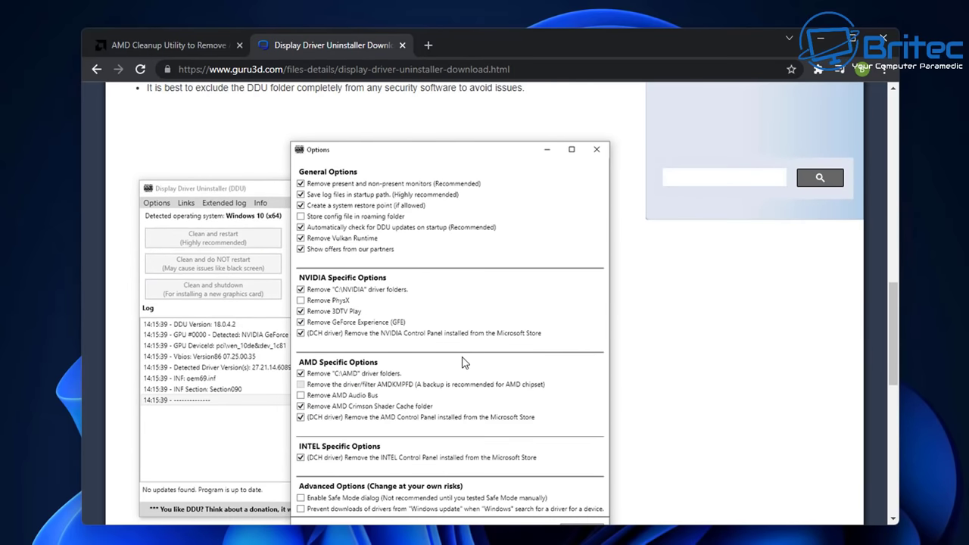
scroll(464, 363, down, 3)
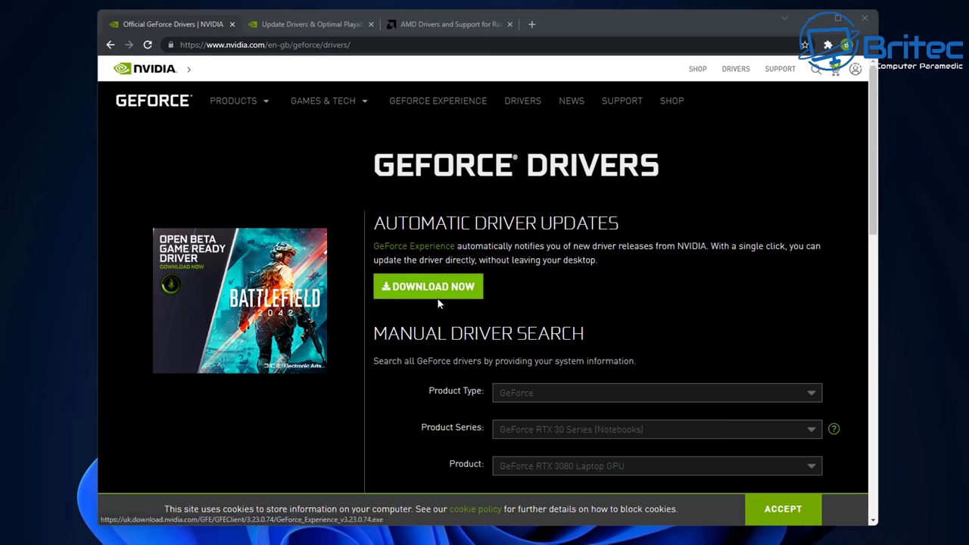
In NVIDIA's driver search, choose GeForce and GeForce RTX 30 Series (Notebooks)
click(719, 401)
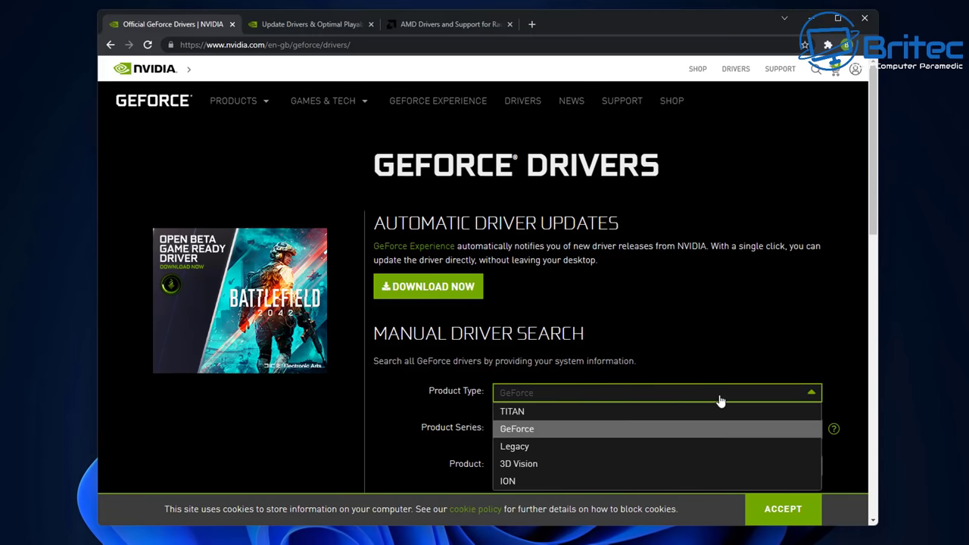
scroll(720, 401, down, 1)
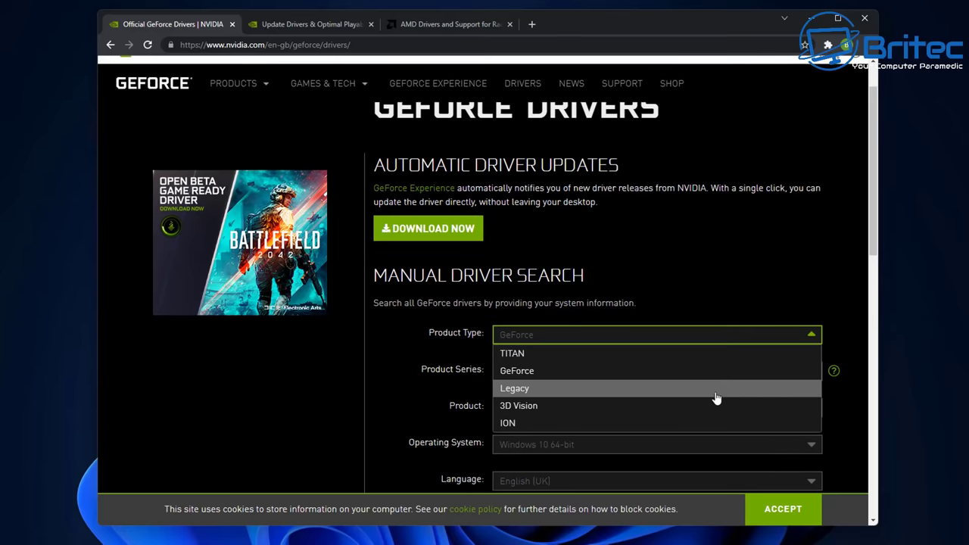
click(506, 373)
click(572, 373)
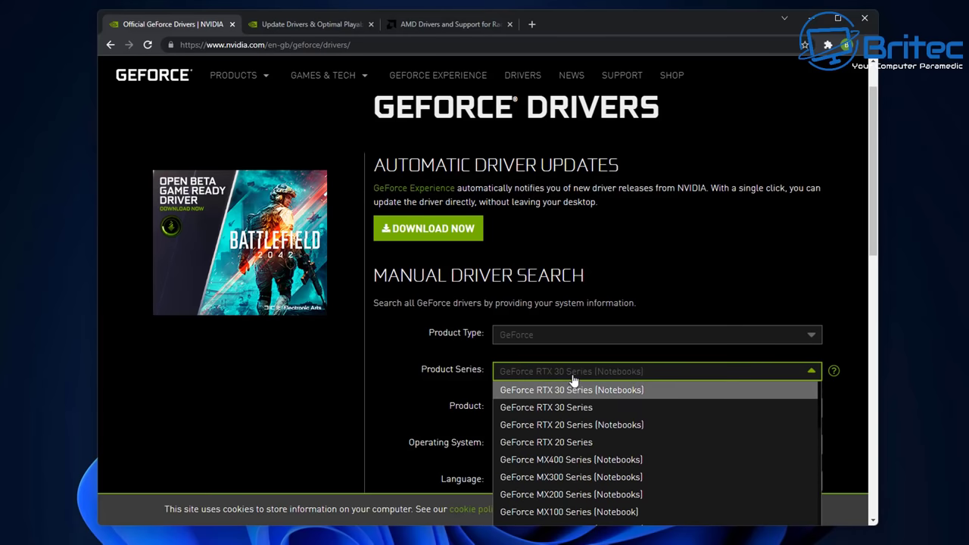
click(573, 378)
Check the GeForce Experience page, then AMD's drivers and support page
mouse_move(308, 65)
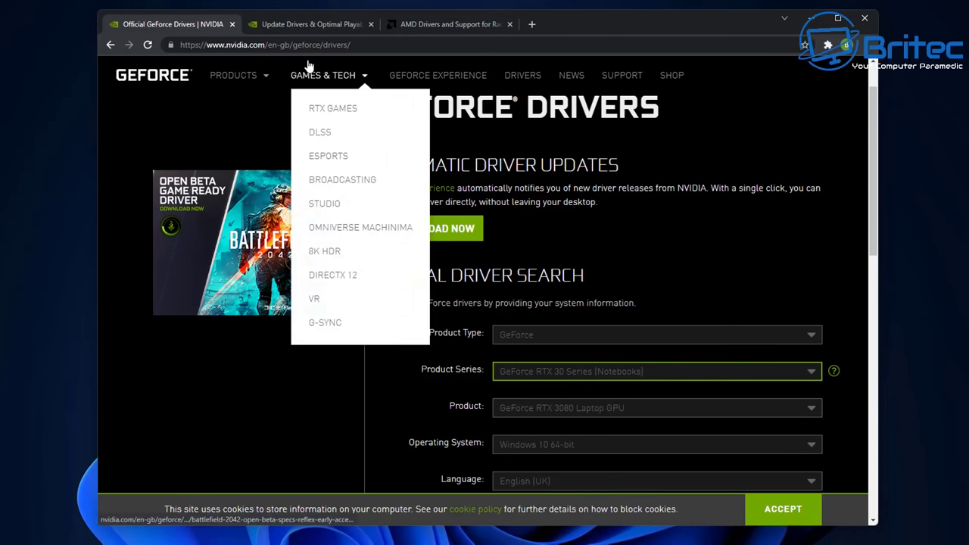
click(303, 24)
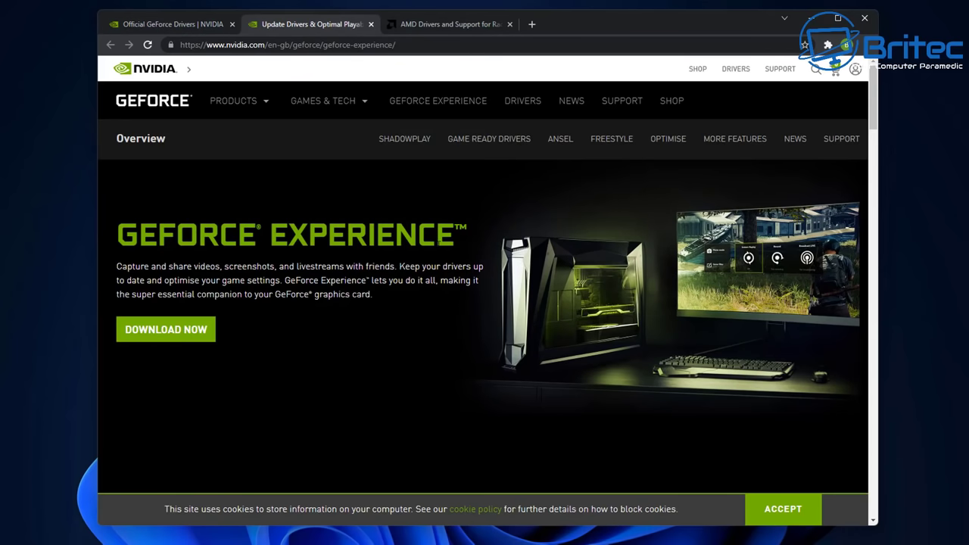
click(435, 26)
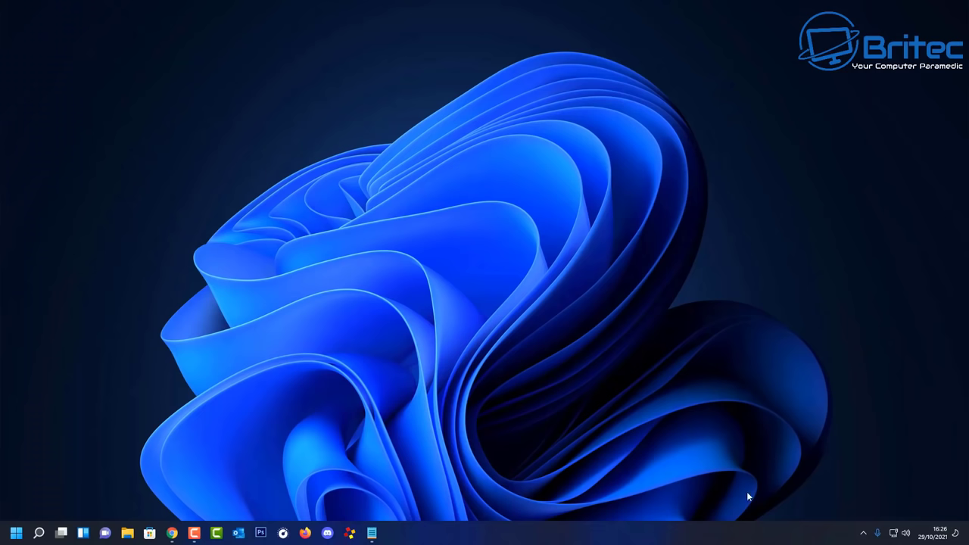
Open G HUB from the tray, set the G502 report rate to 500, and minimize
click(864, 536)
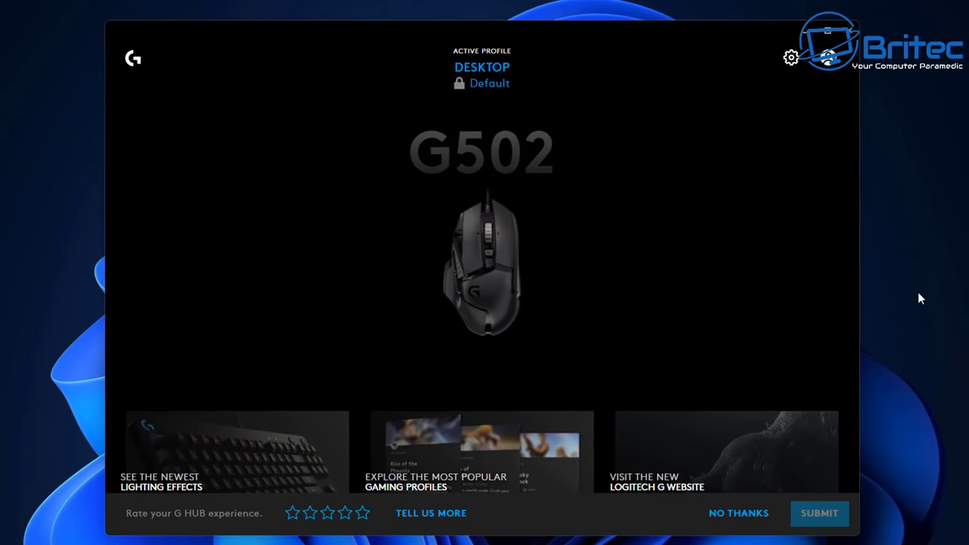
click(485, 283)
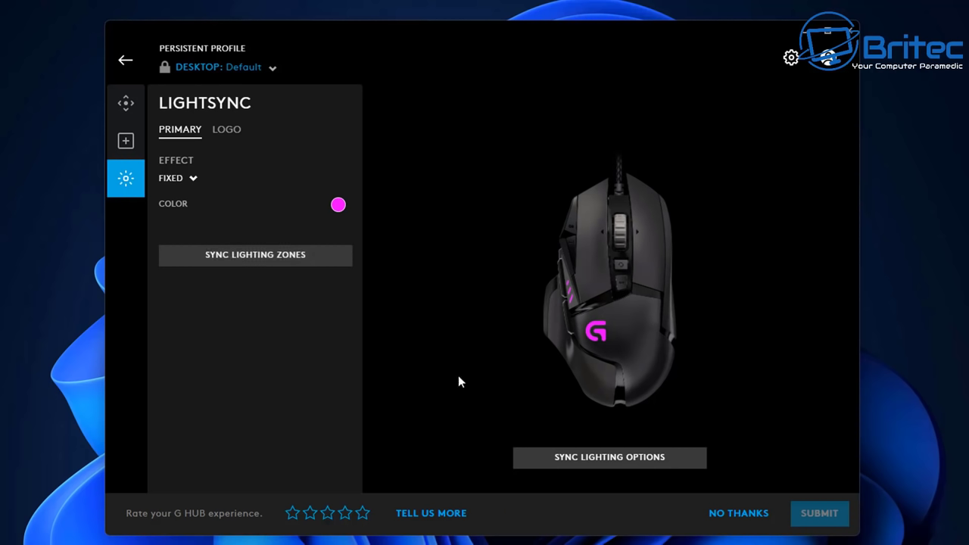
click(126, 104)
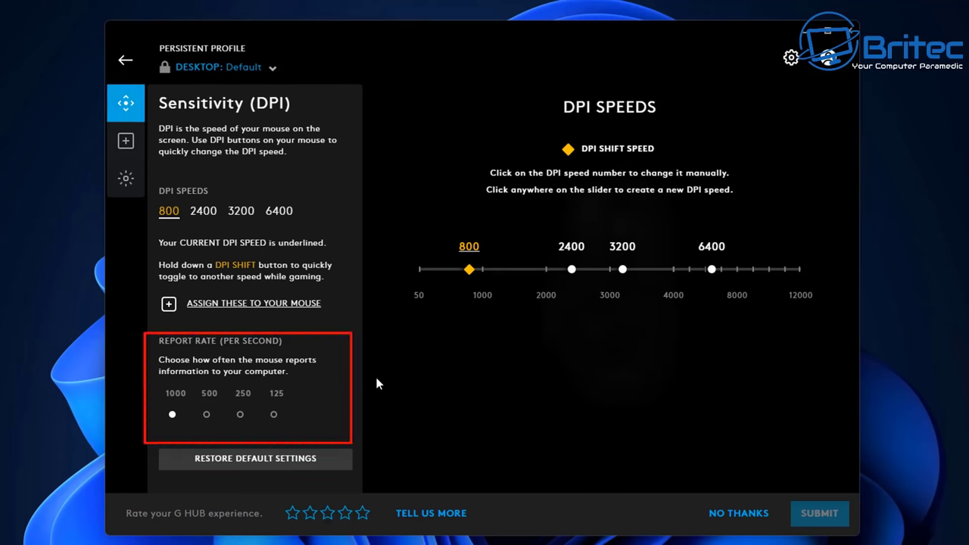
click(207, 416)
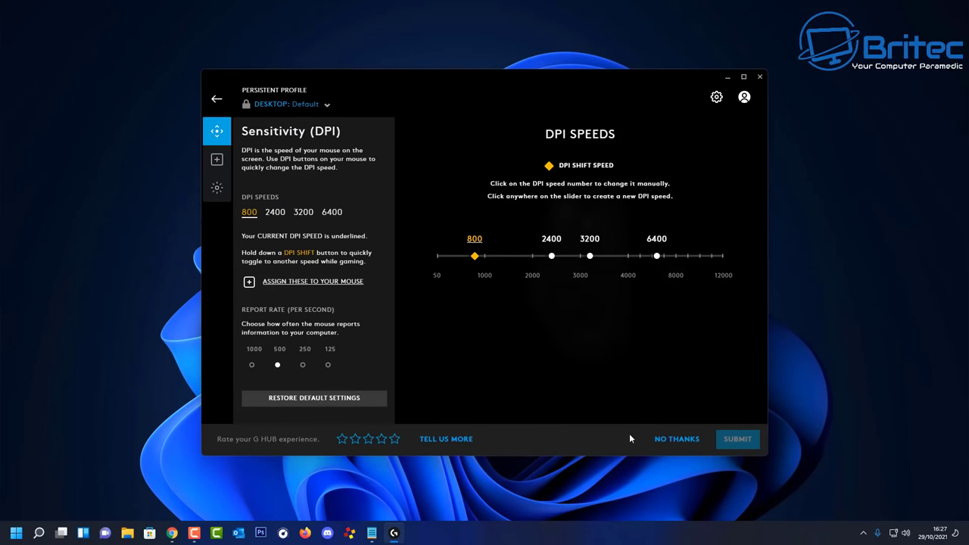
click(728, 78)
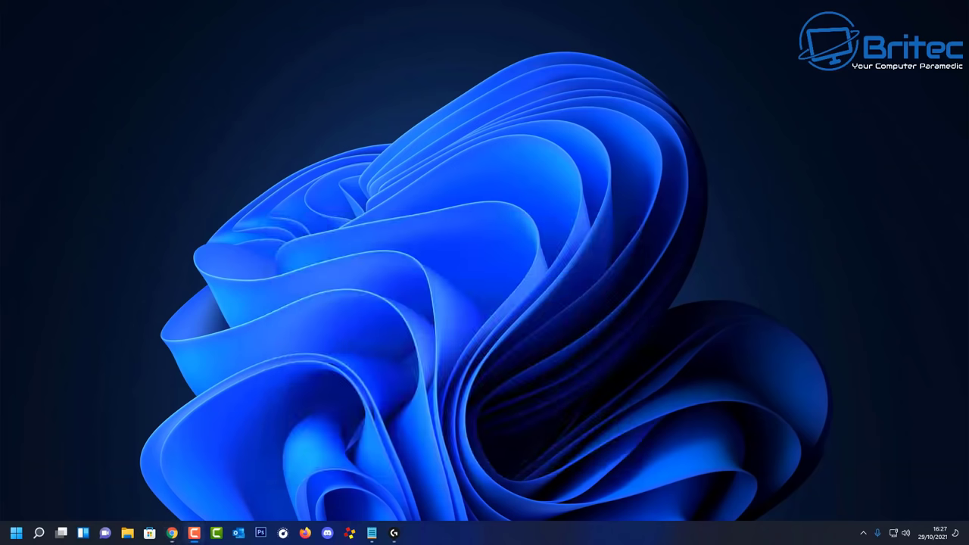
right_click(16, 533)
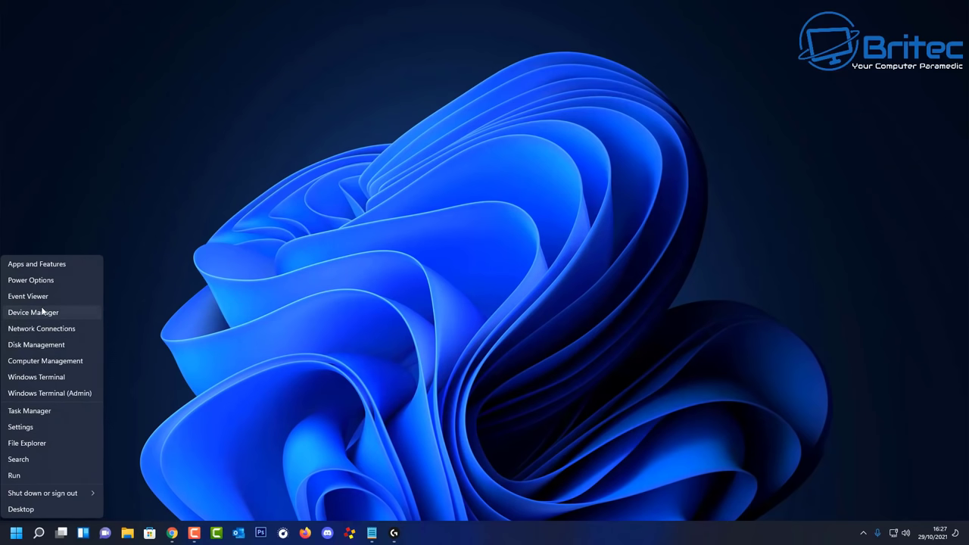
click(40, 312)
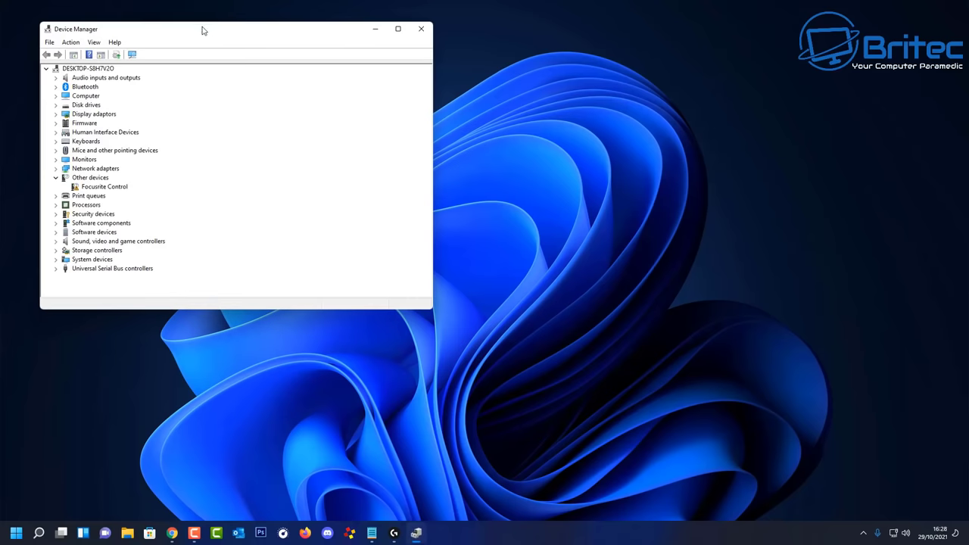
drag(202, 28, 448, 123)
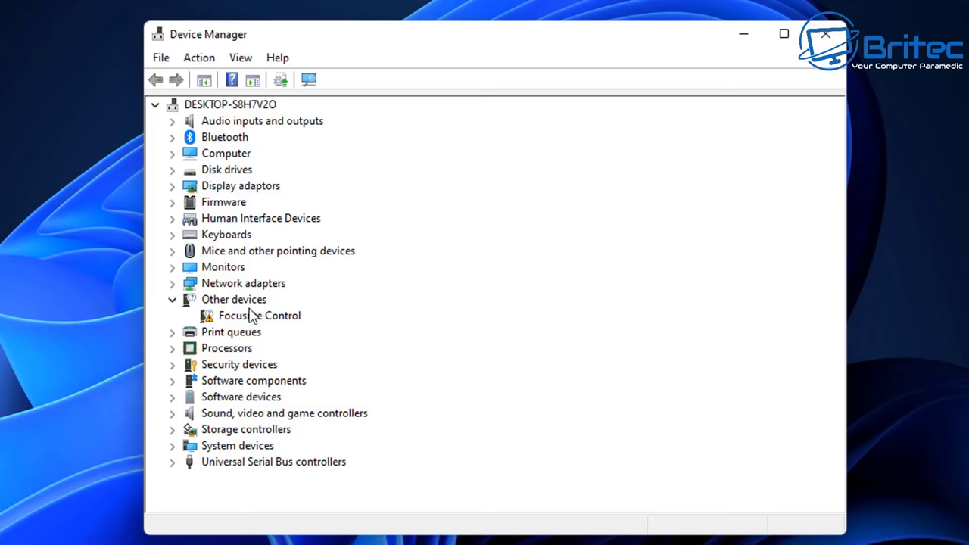
click(838, 35)
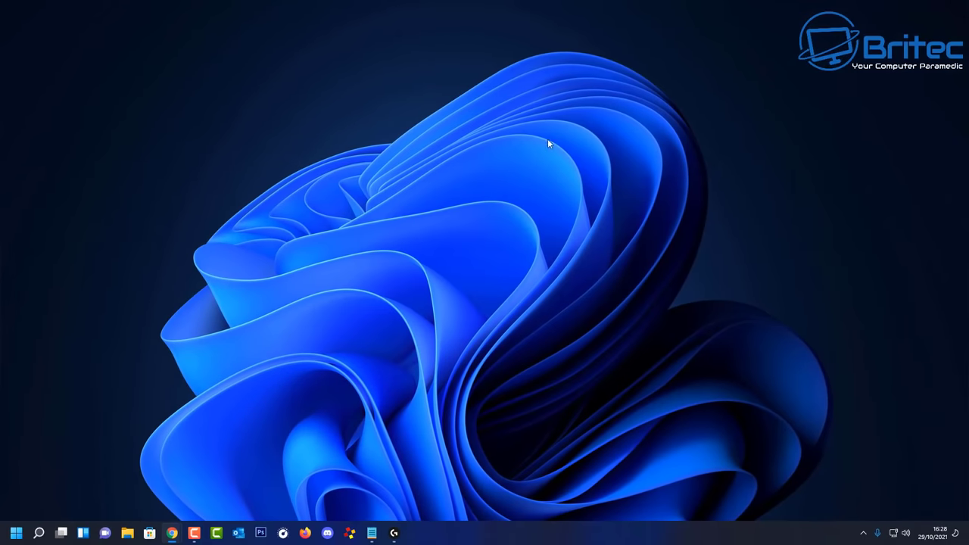